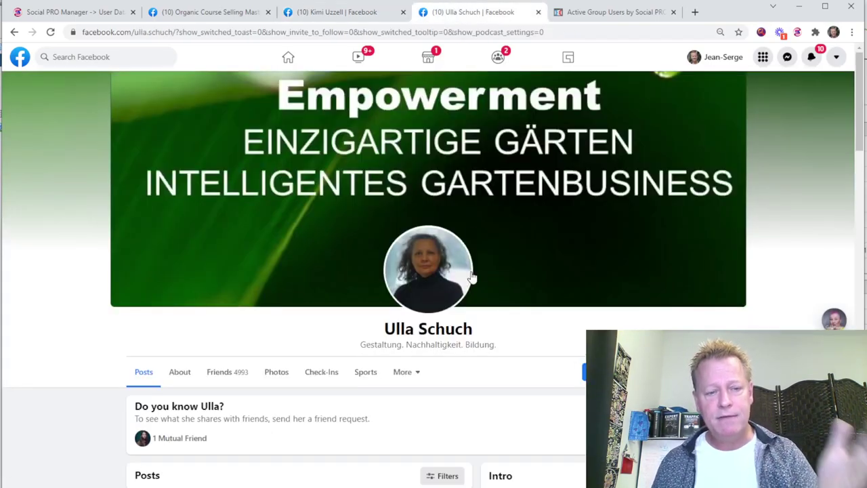
# - Skim the posts on the open Facebook profile and switch back to the Social PRO Manager user data page
pyautogui.scroll(-8, 472, 277)
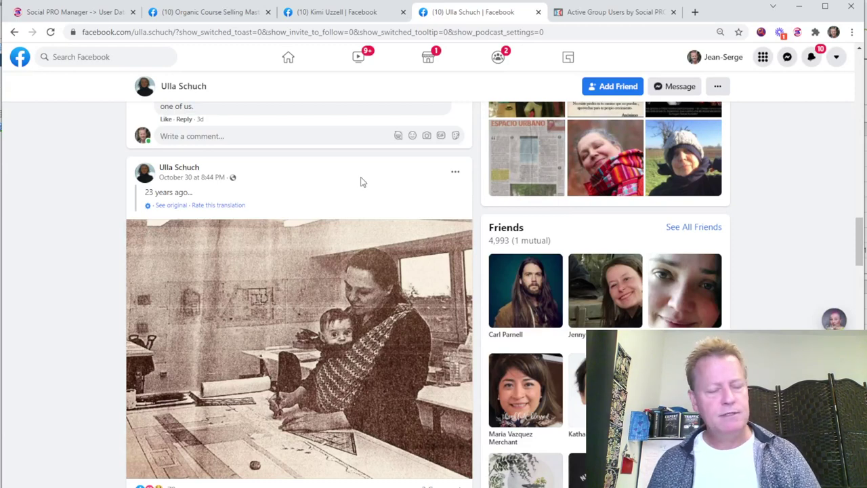
pyautogui.scroll(-3, 361, 182)
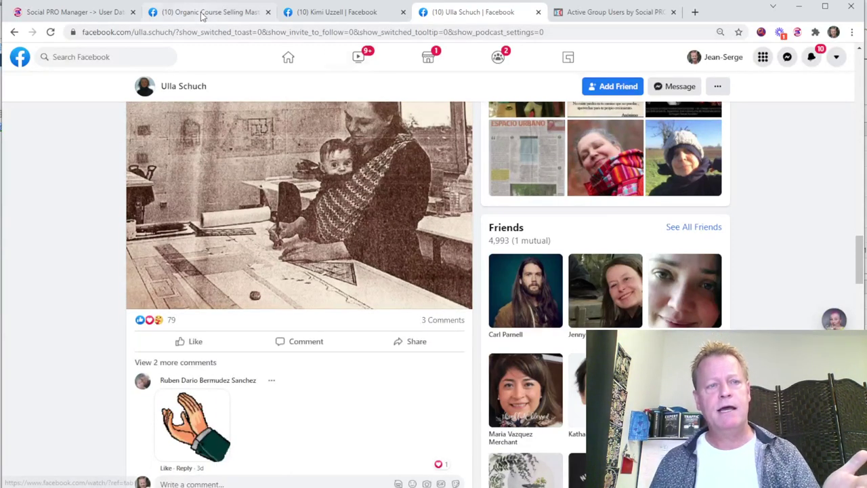
pyautogui.click(75, 12)
# - Examine the groups, profiles, notes and visit times throughout yesterday's user data list, ending at its beginning
pyautogui.scroll(-5, 352, 237)
pyautogui.scroll(-15, 352, 245)
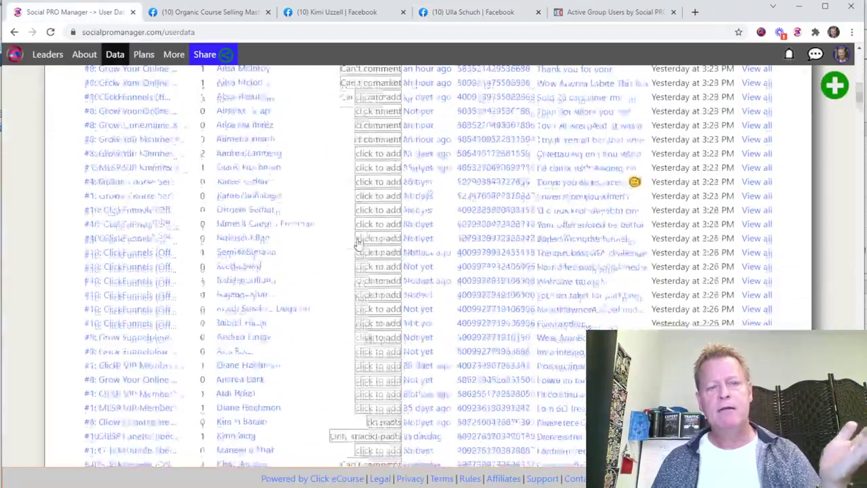
pyautogui.scroll(15, 323, 249)
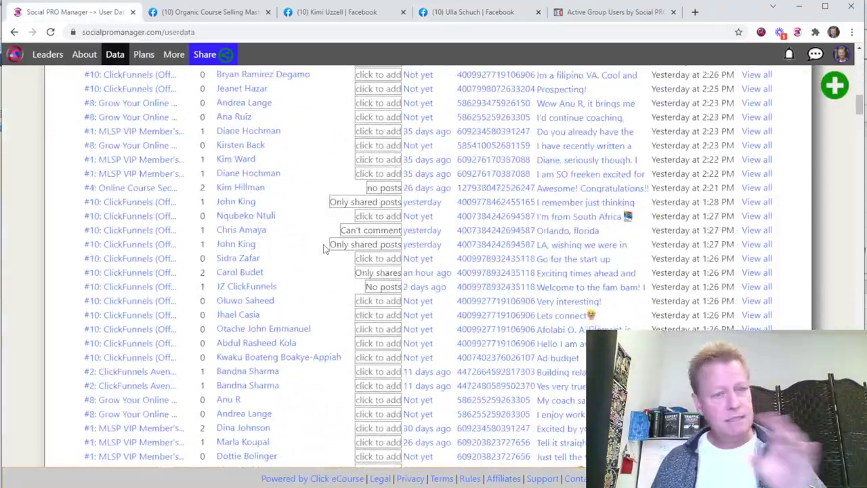
pyautogui.scroll(2, 323, 249)
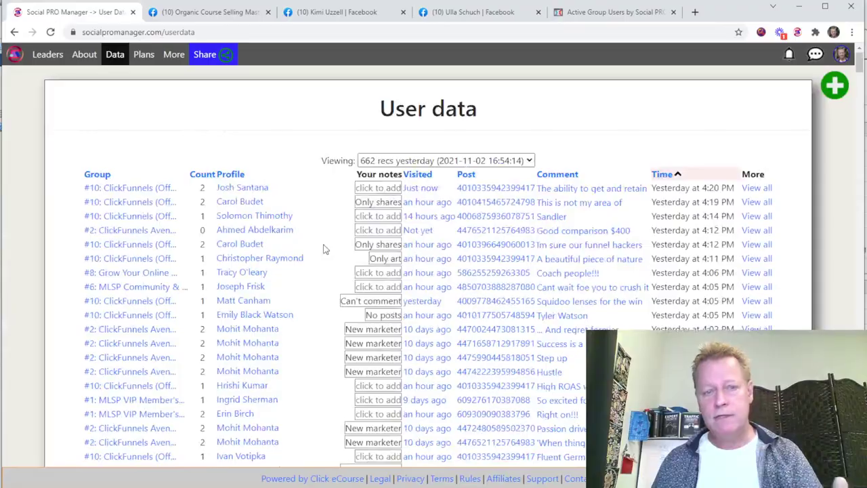
pyautogui.scroll(-4, 323, 249)
pyautogui.scroll(-15, 338, 274)
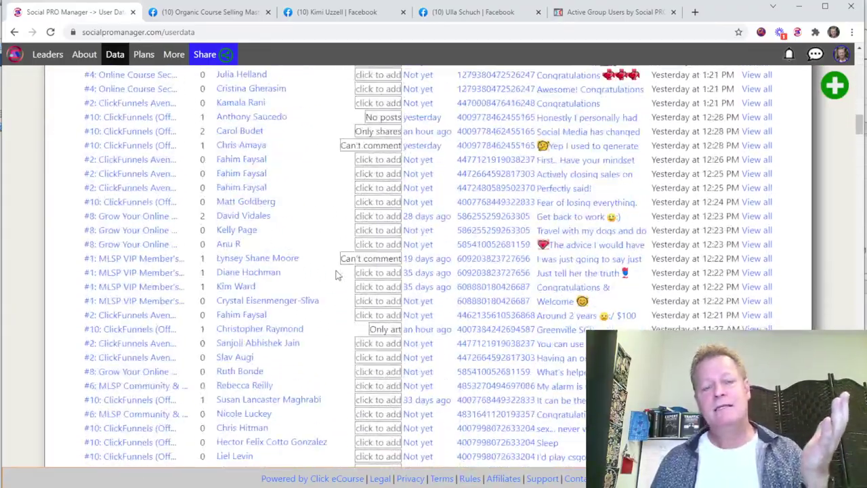
pyautogui.scroll(-20, 337, 274)
pyautogui.scroll(20, 337, 274)
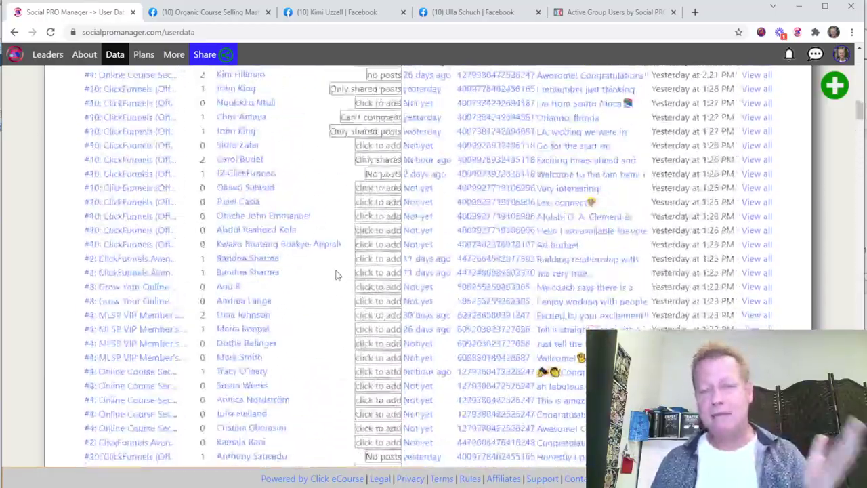
pyautogui.scroll(5, 288, 231)
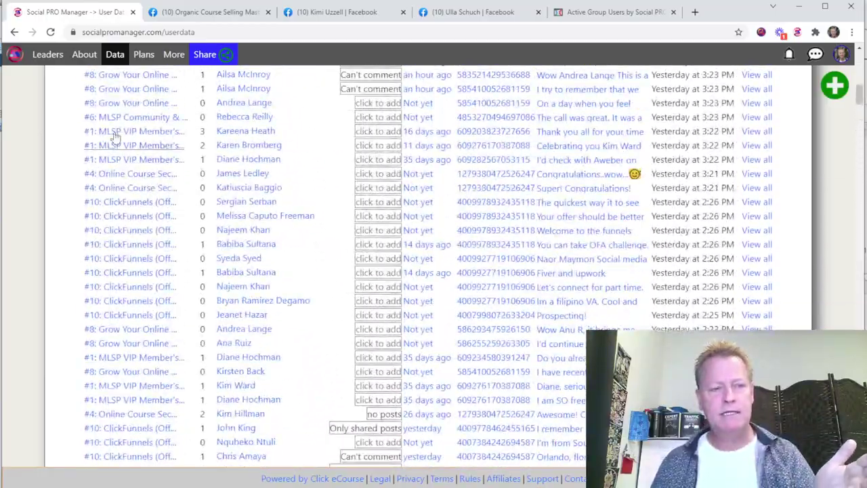
pyautogui.scroll(5, 162, 271)
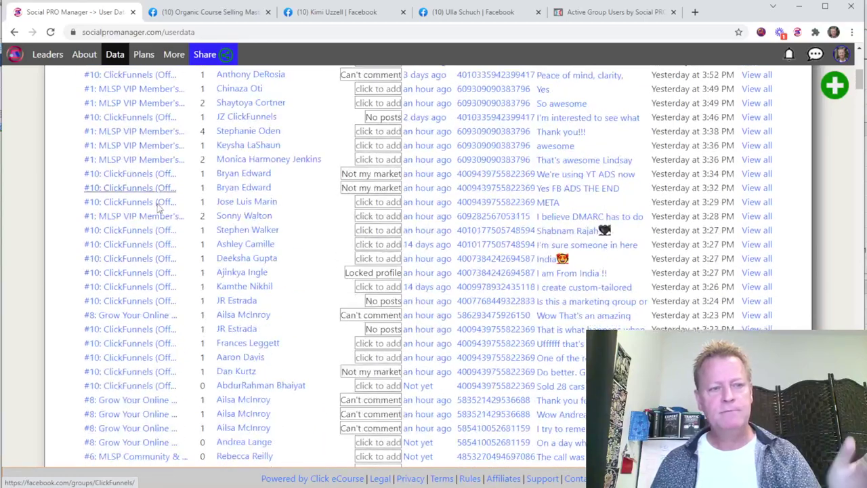
pyautogui.scroll(5, 158, 208)
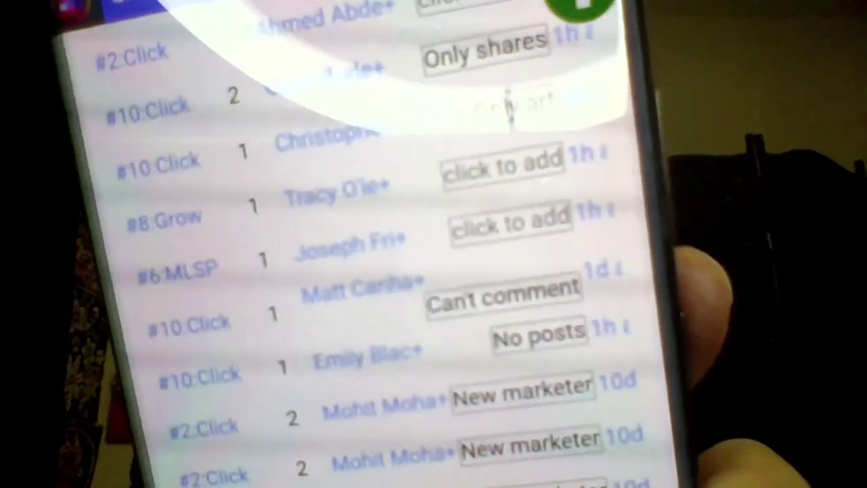
pyautogui.scroll(-5, 380, 270)
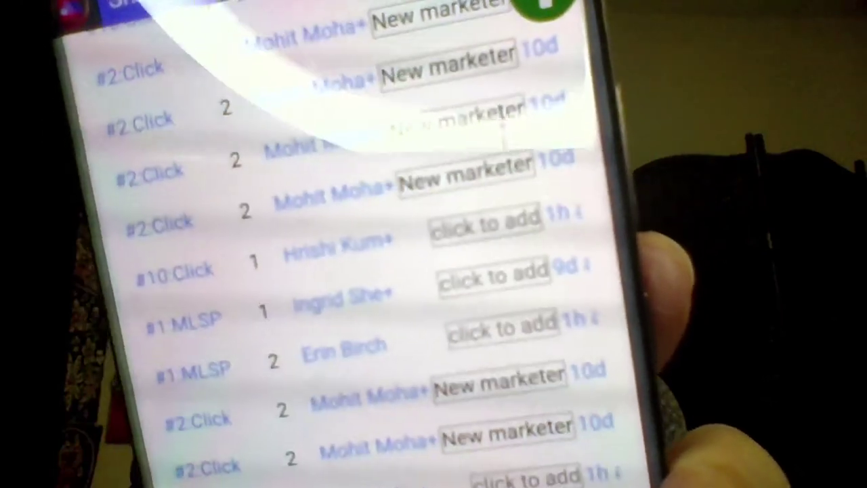
pyautogui.scroll(-2, 379, 271)
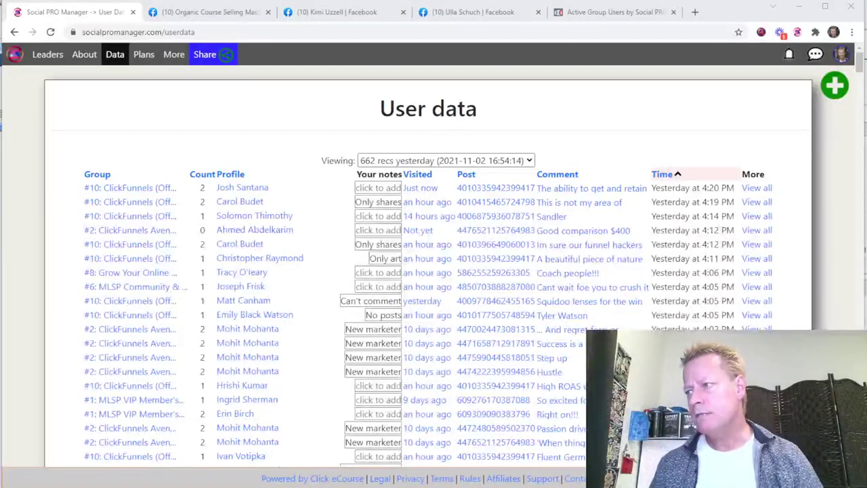
# - View the full details of the record with the comment "Sandler" and close them
pyautogui.click(756, 216)
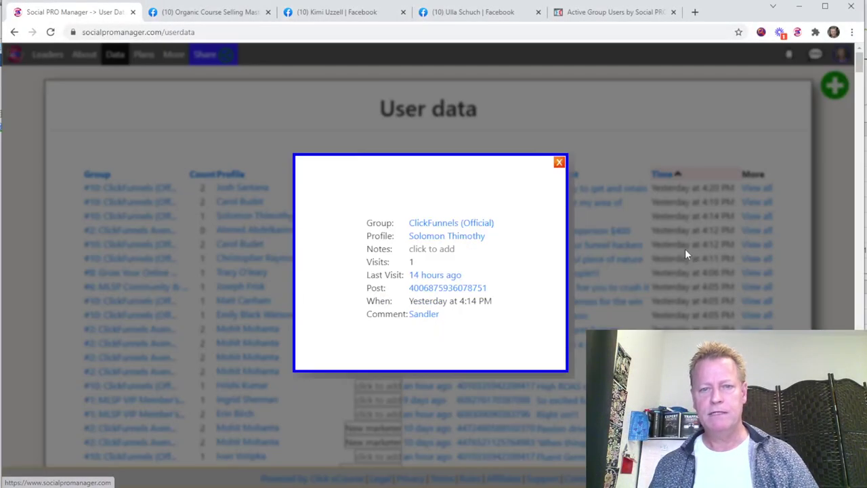
pyautogui.click(558, 163)
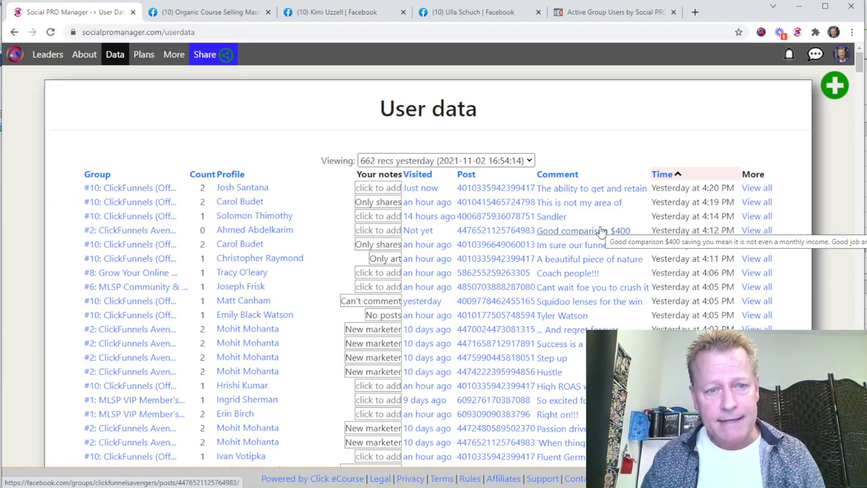
# - Examine the visit counts, notes and last-visit times in the list to find profiles that have not been visited yet
pyautogui.scroll(-3, 362, 275)
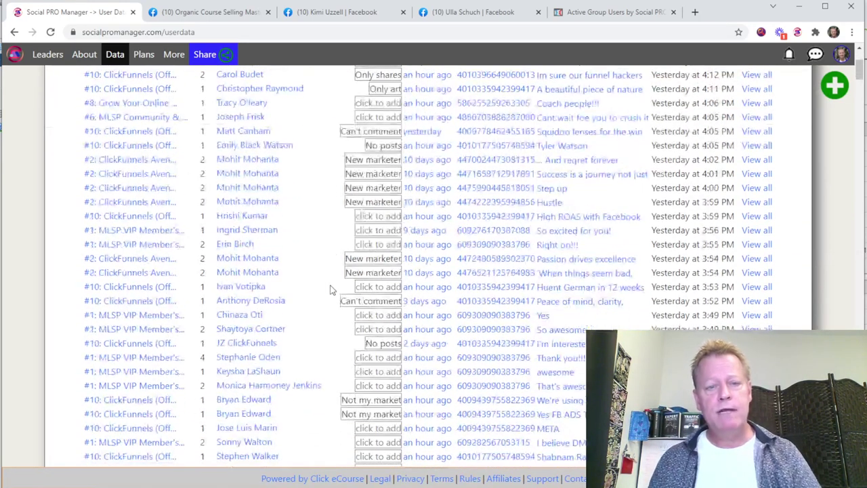
pyautogui.scroll(3, 332, 290)
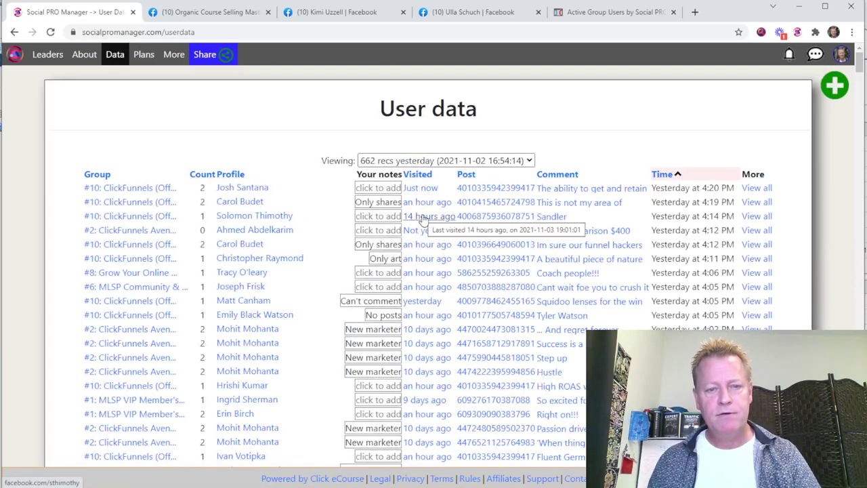
pyautogui.scroll(-3, 432, 327)
pyautogui.scroll(-4, 436, 330)
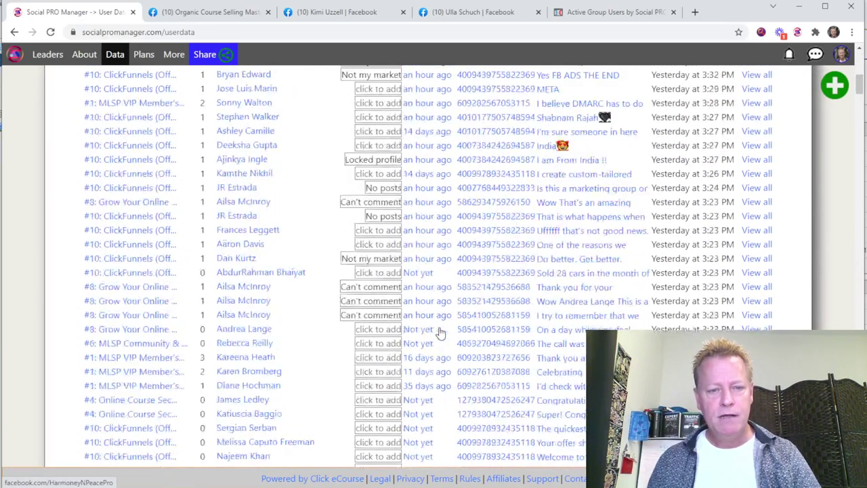
pyautogui.scroll(-2, 436, 358)
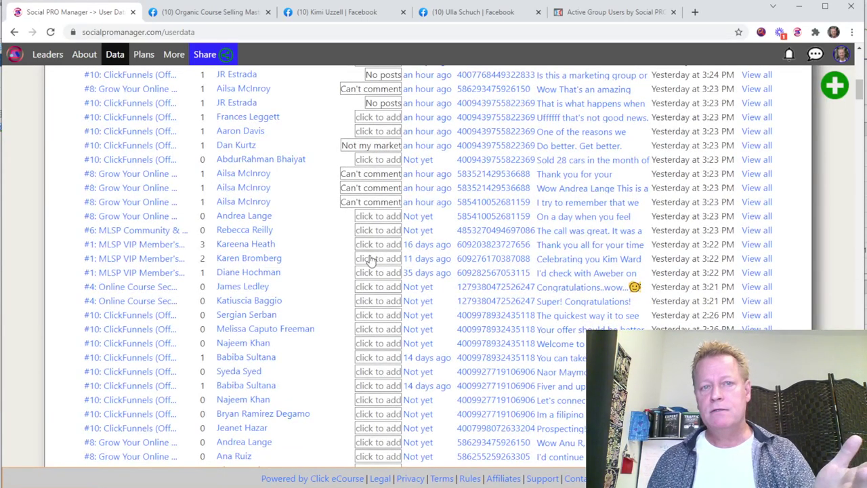
pyautogui.moveTo(429, 251)
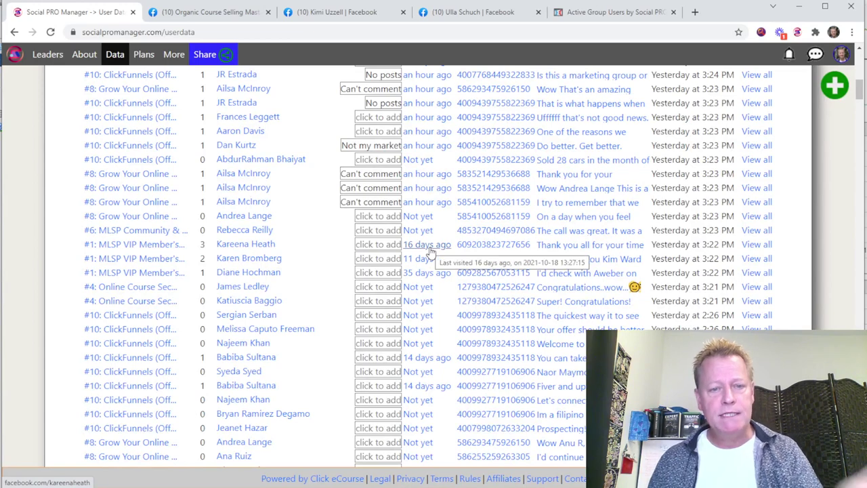
pyautogui.scroll(-1, 420, 267)
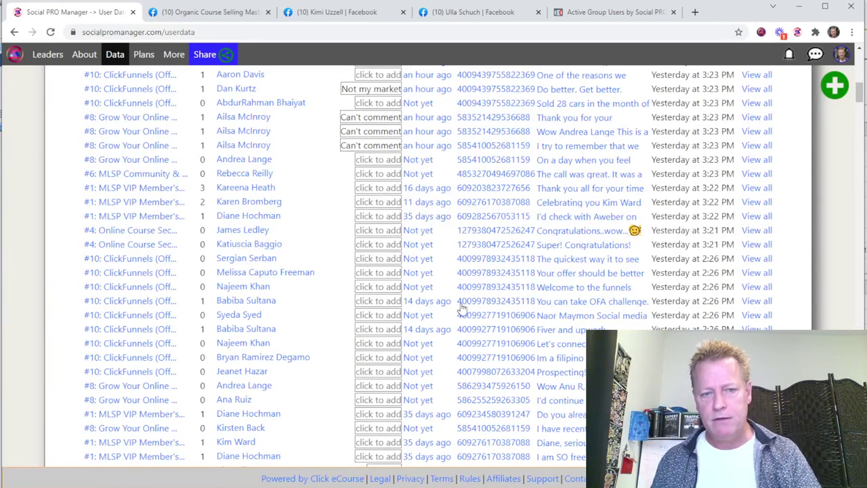
pyautogui.scroll(-2, 444, 335)
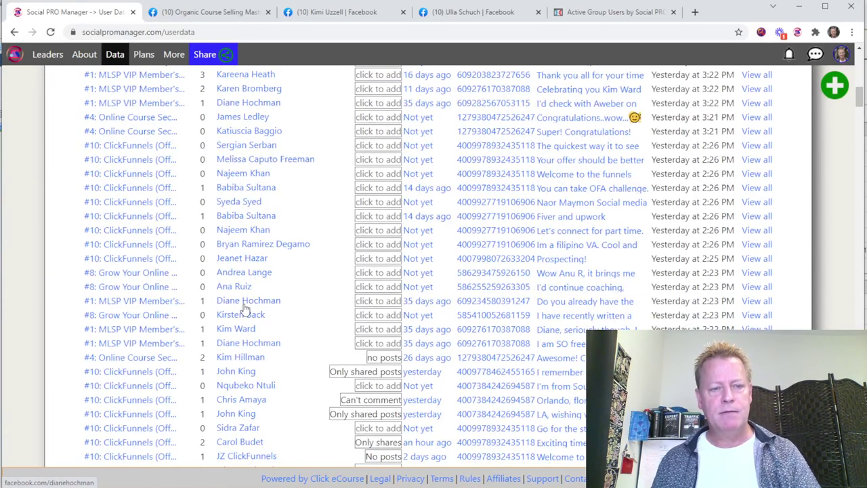
pyautogui.scroll(-3, 271, 359)
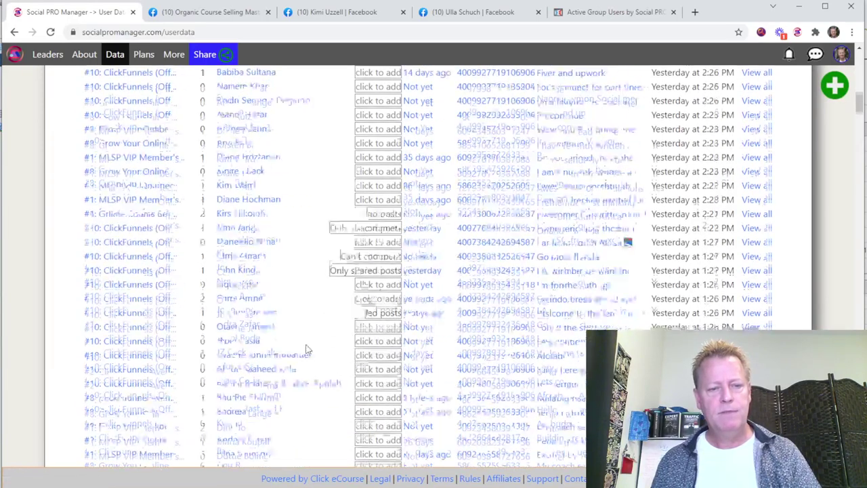
pyautogui.scroll(-3, 264, 402)
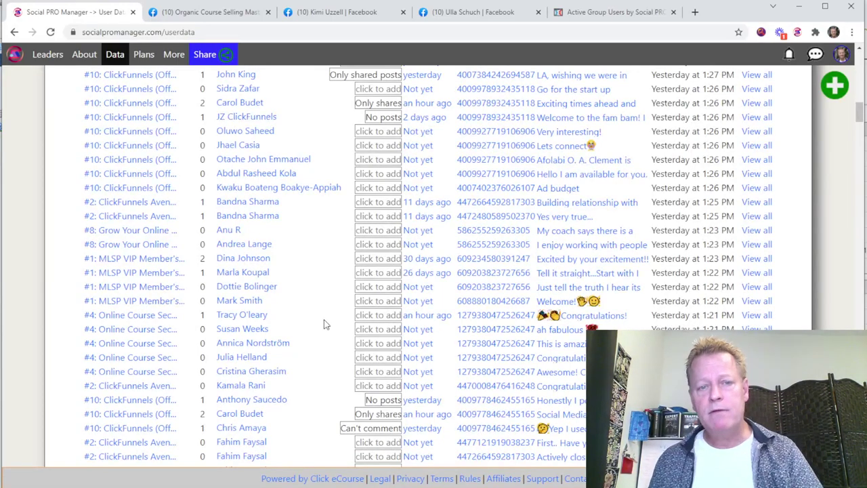
pyautogui.scroll(10, 323, 324)
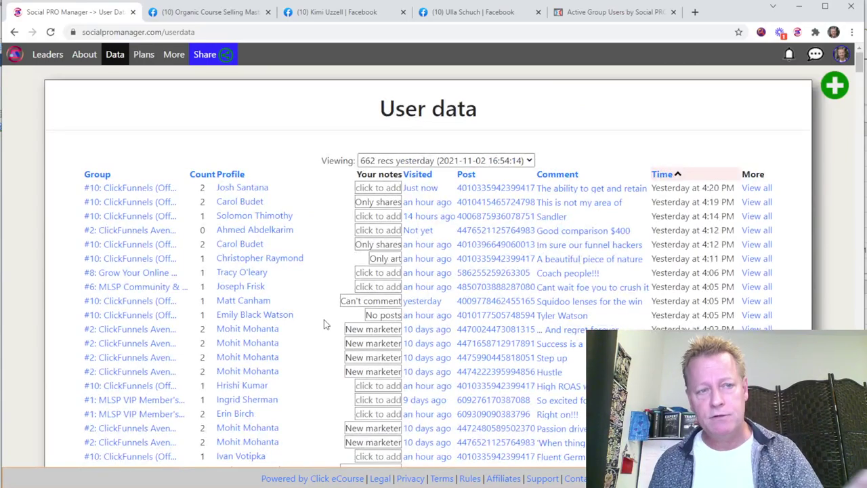
pyautogui.scroll(-3, 324, 325)
pyautogui.scroll(3, 313, 252)
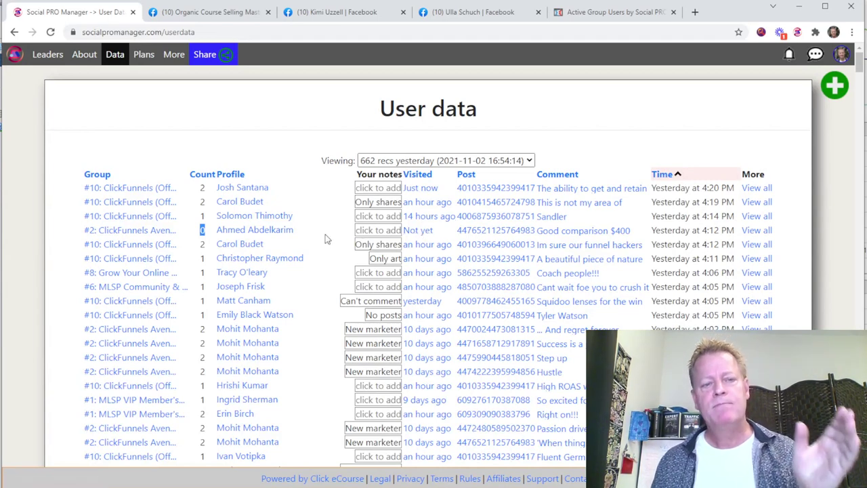
# - Open the unvisited profile behind the "Good comparison $400" comment, check whether its posts are original or shared, and close the profile
pyautogui.click(282, 231)
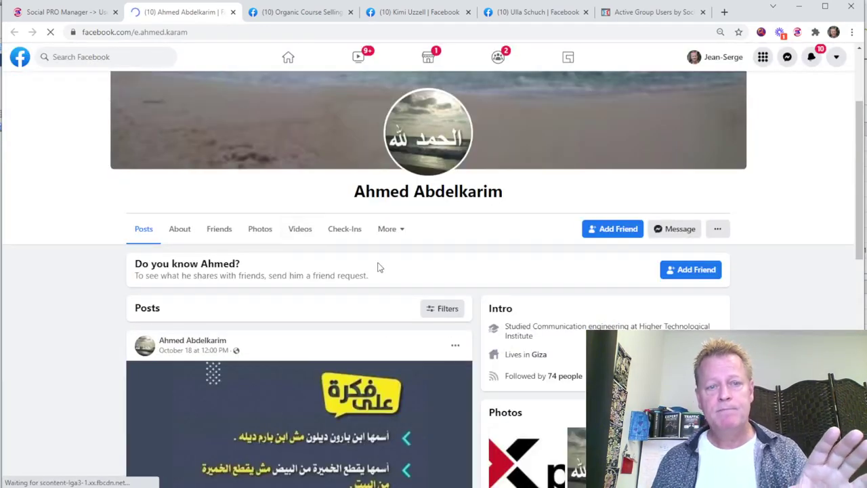
pyautogui.scroll(-8, 377, 264)
pyautogui.scroll(-2, 379, 268)
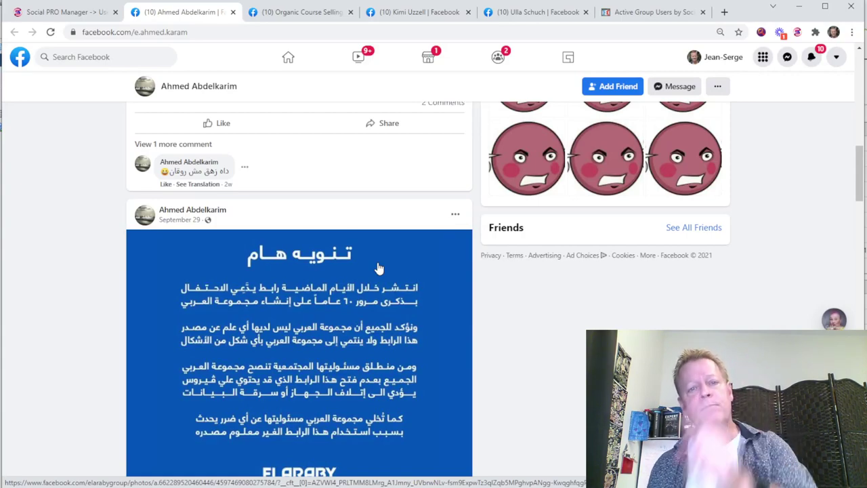
pyautogui.scroll(3, 379, 269)
pyautogui.scroll(-15, 379, 269)
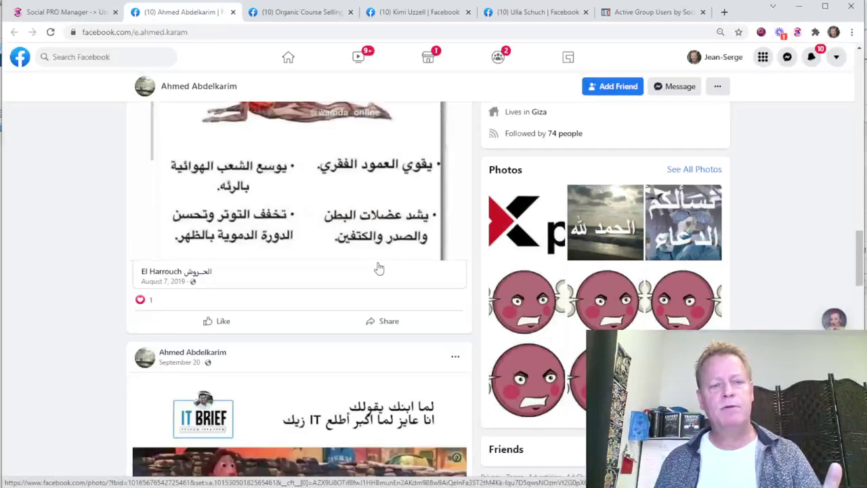
pyautogui.scroll(10, 379, 268)
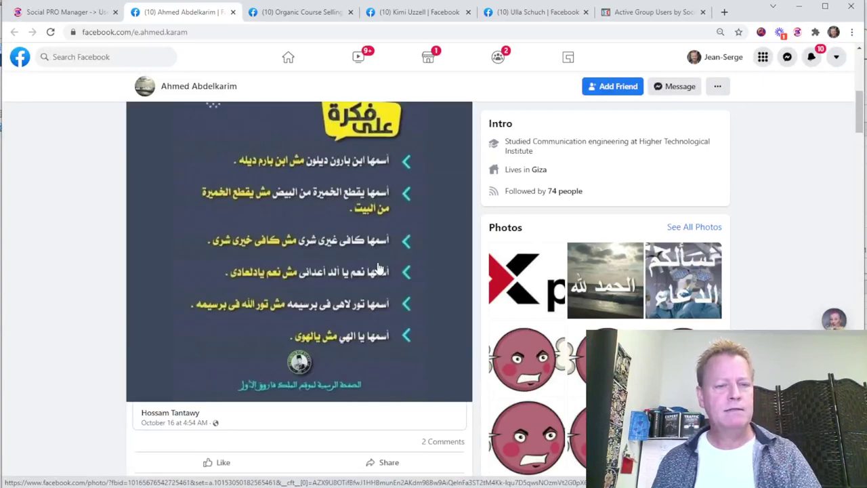
pyautogui.scroll(-4, 335, 364)
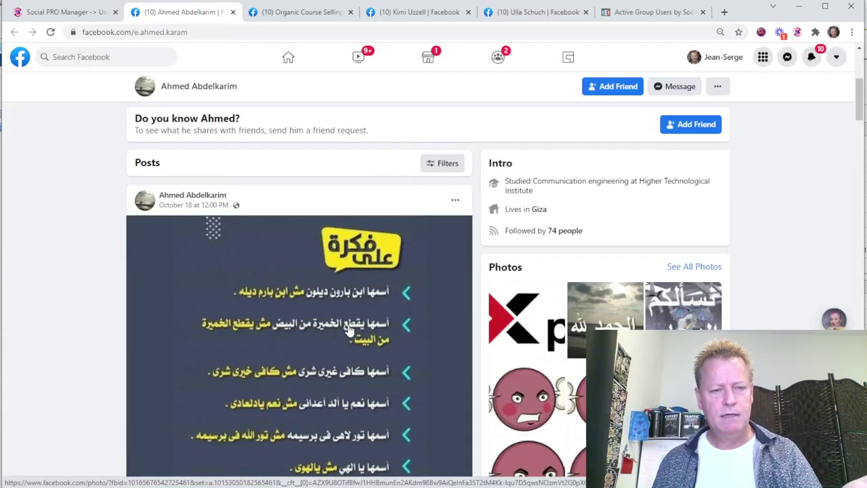
pyautogui.scroll(-4, 376, 327)
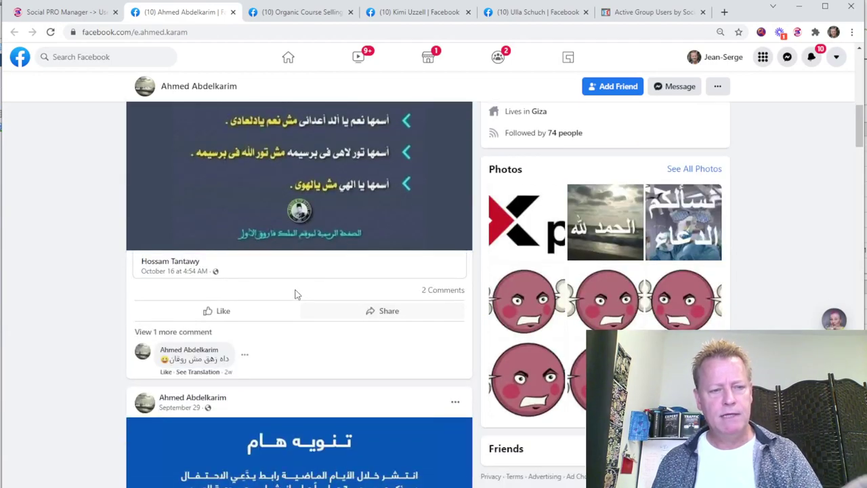
pyautogui.scroll(-2, 295, 294)
pyautogui.scroll(3, 295, 294)
pyautogui.scroll(-10, 296, 294)
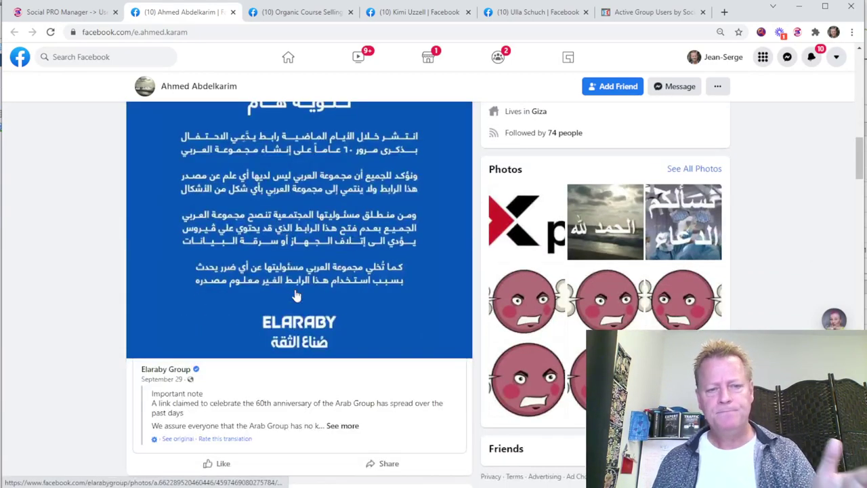
pyautogui.scroll(-14, 296, 294)
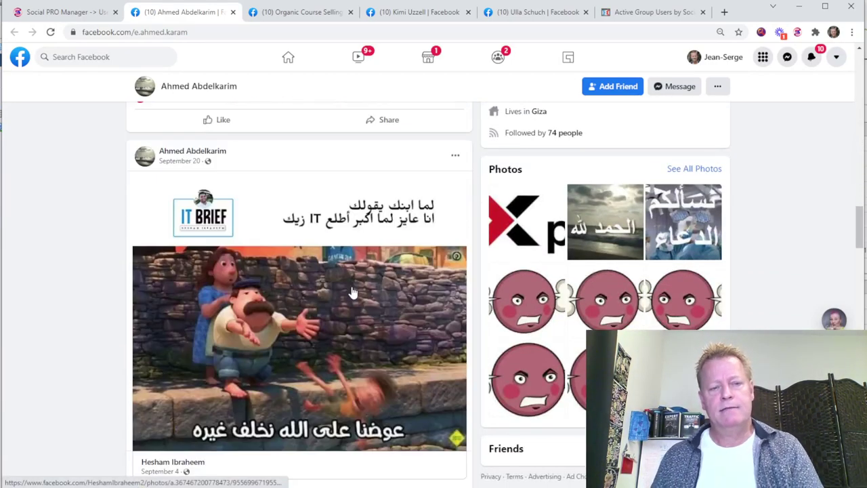
pyautogui.scroll(-8, 361, 288)
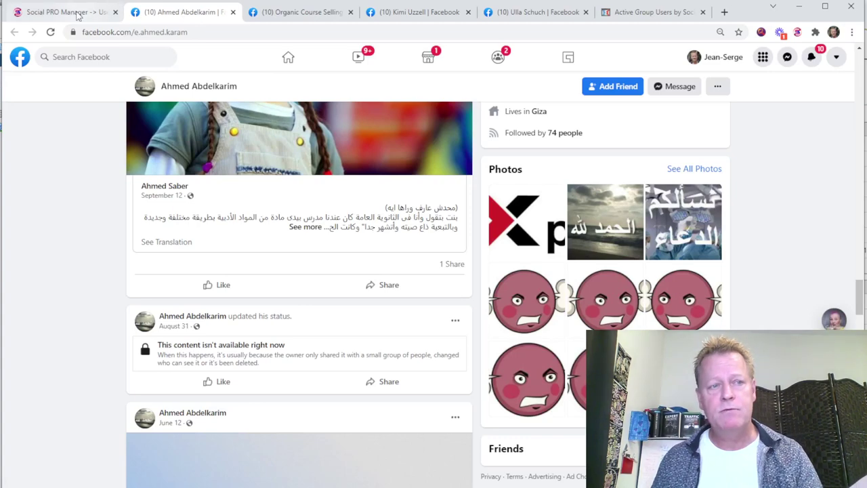
pyautogui.click(232, 12)
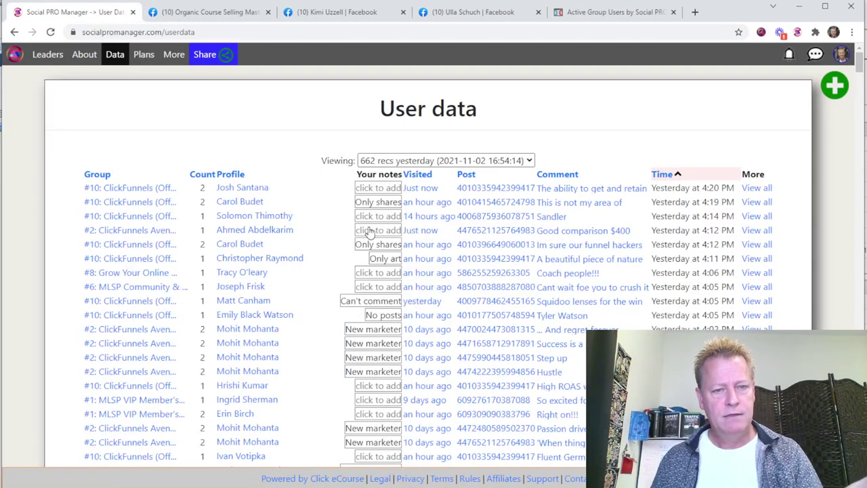
# - Add the note "Not English" to the record with the comment "Good comparison $400"
pyautogui.click(369, 230)
pyautogui.write('Not ')
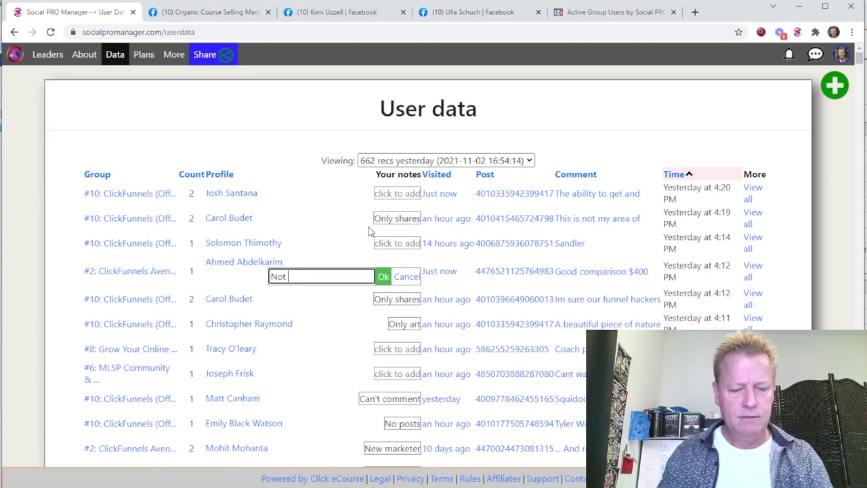
pyautogui.write('English')
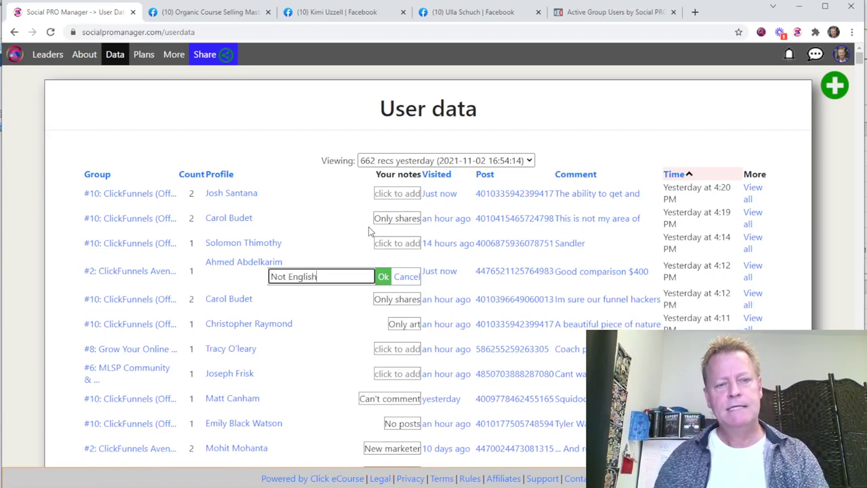
pyautogui.click(383, 276)
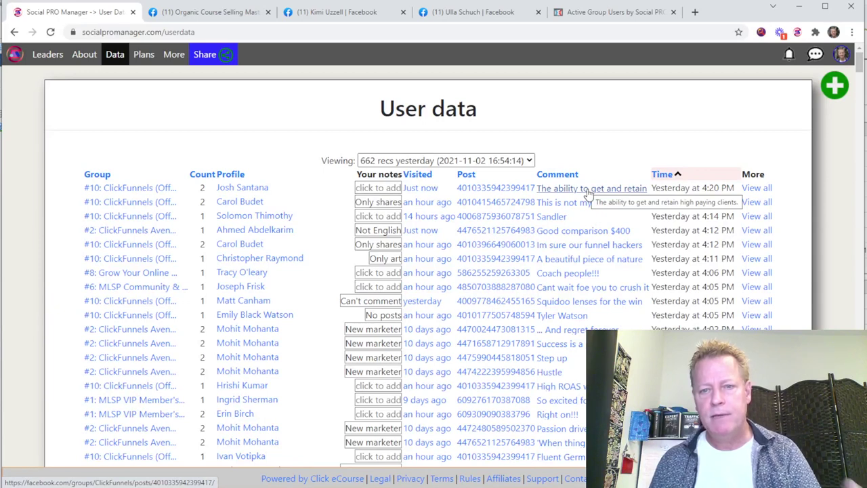
# - Open the ClickFunnels (Official) post behind the comment "The ability to get and retain high paying clients" and read all its answers
pyautogui.click(512, 194)
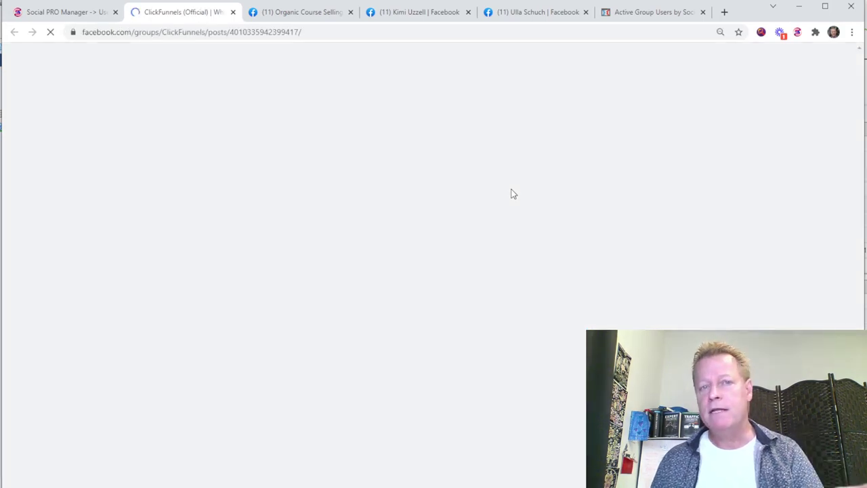
pyautogui.scroll(-2, 502, 365)
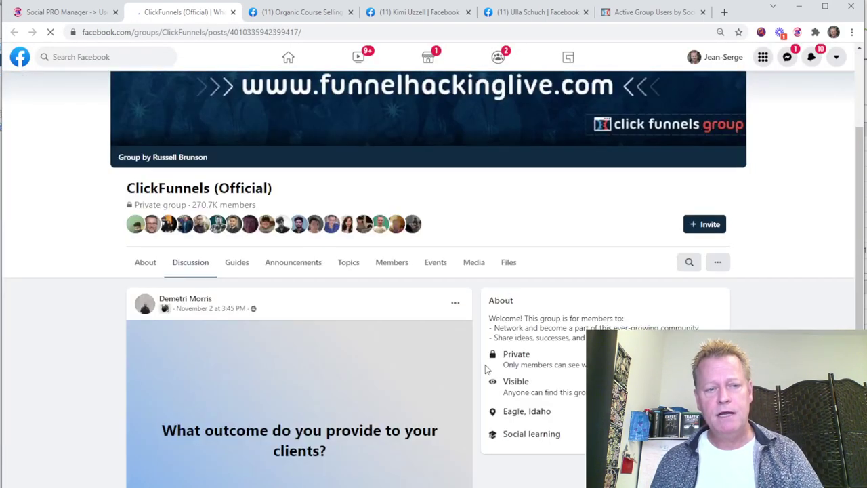
pyautogui.scroll(-3, 326, 382)
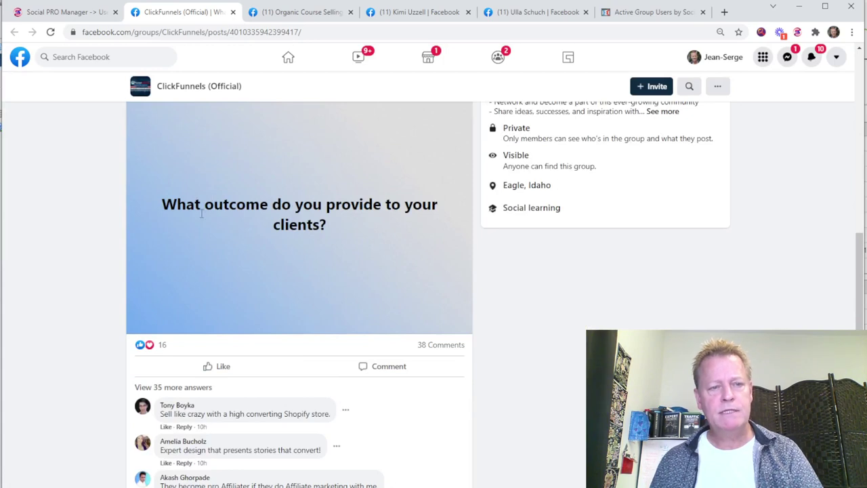
pyautogui.scroll(-1, 334, 300)
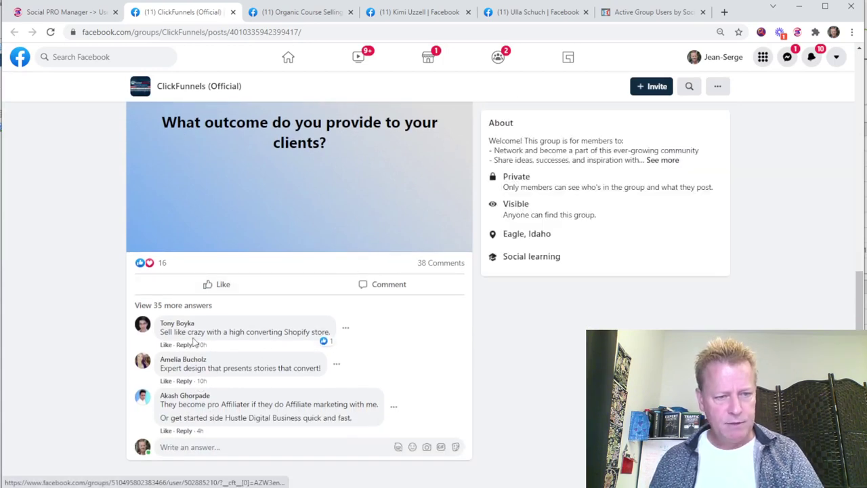
pyautogui.scroll(-3, 362, 361)
pyautogui.scroll(-4, 224, 279)
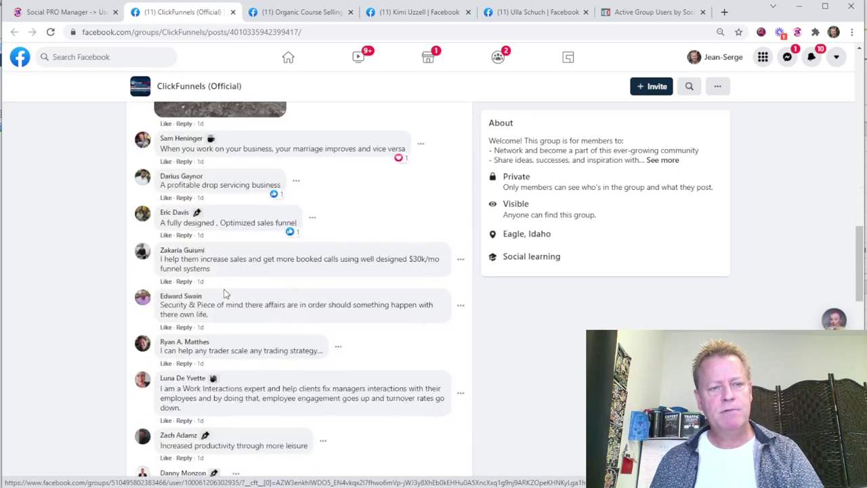
pyautogui.scroll(7, 241, 276)
pyautogui.scroll(-2, 241, 276)
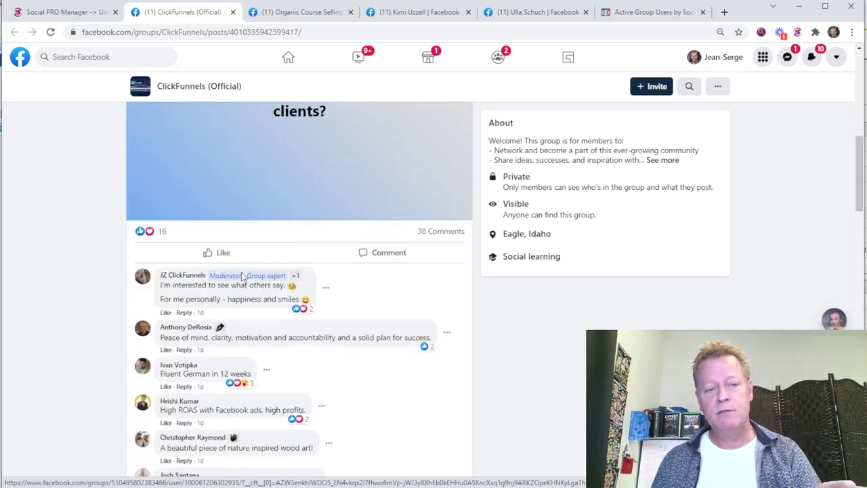
# - Like the first five answers under the ClickFunnels post and read through the following ones
pyautogui.click(166, 231)
pyautogui.click(165, 268)
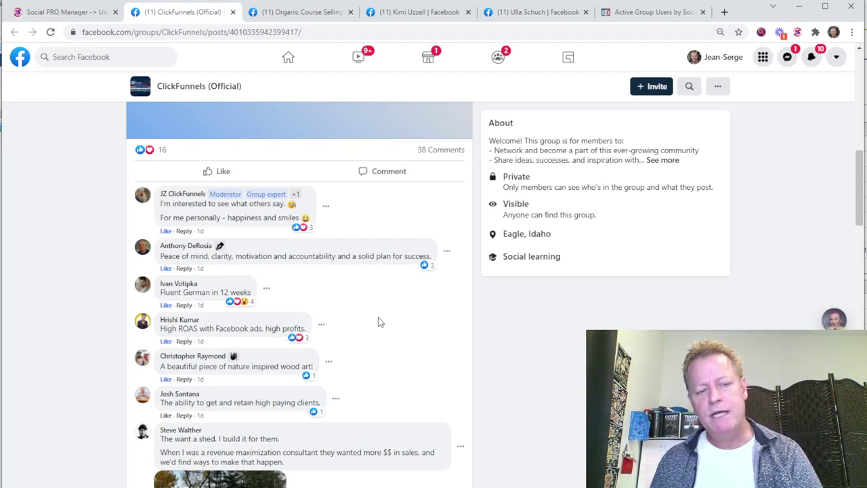
pyautogui.scroll(-3, 379, 322)
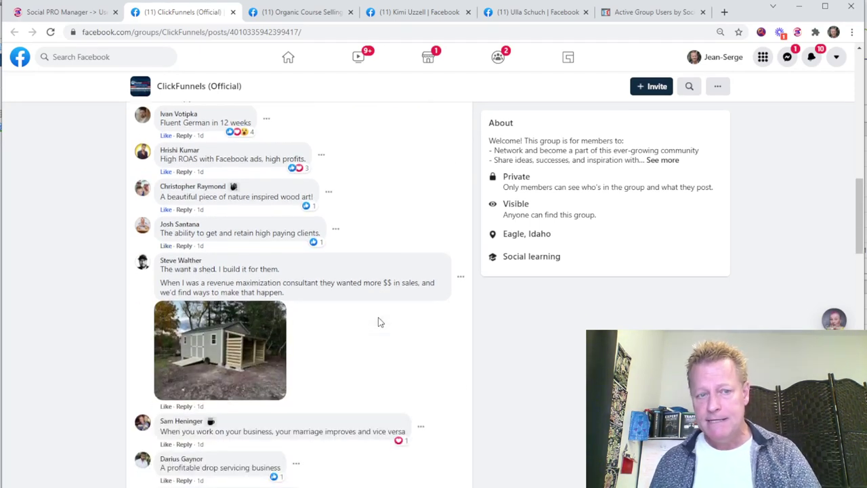
pyautogui.scroll(-3, 318, 298)
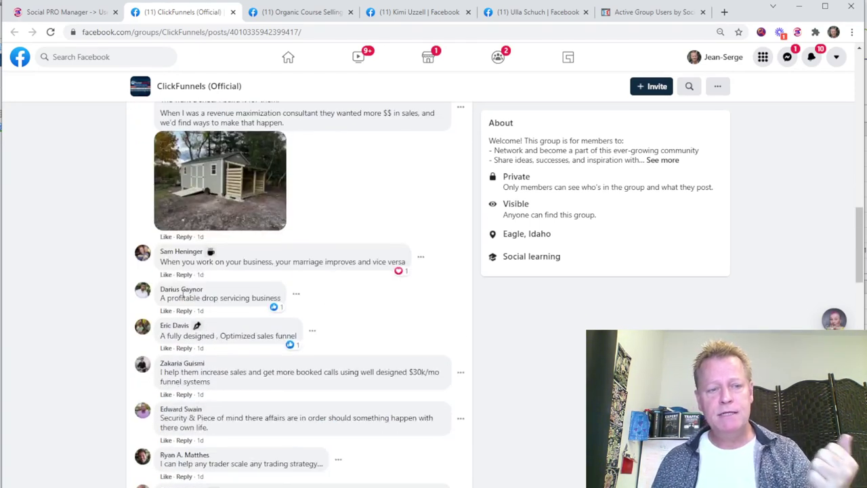
pyautogui.scroll(-2, 324, 311)
pyautogui.scroll(10, 287, 314)
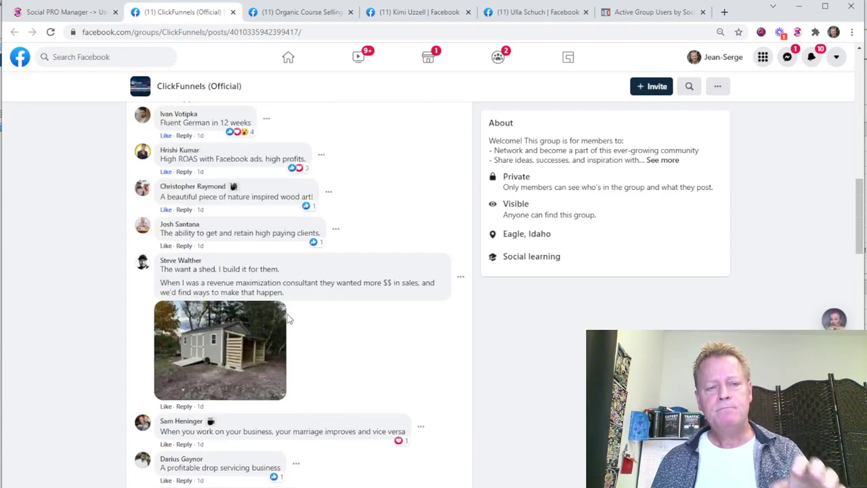
# - Review the question "What outcome do you provide to your clients?" with its answers, and give the post a Love reaction
pyautogui.scroll(3, 287, 318)
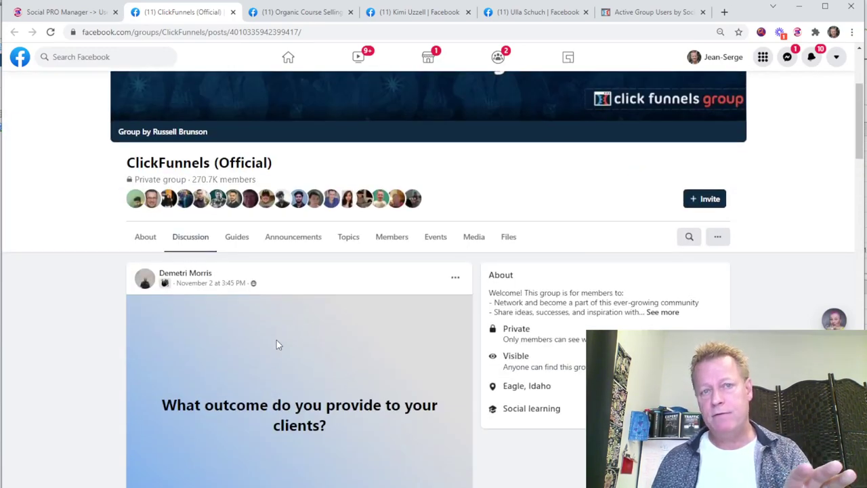
pyautogui.scroll(-2, 276, 344)
pyautogui.moveTo(169, 287); pyautogui.dragTo(365, 323)
pyautogui.click(323, 301)
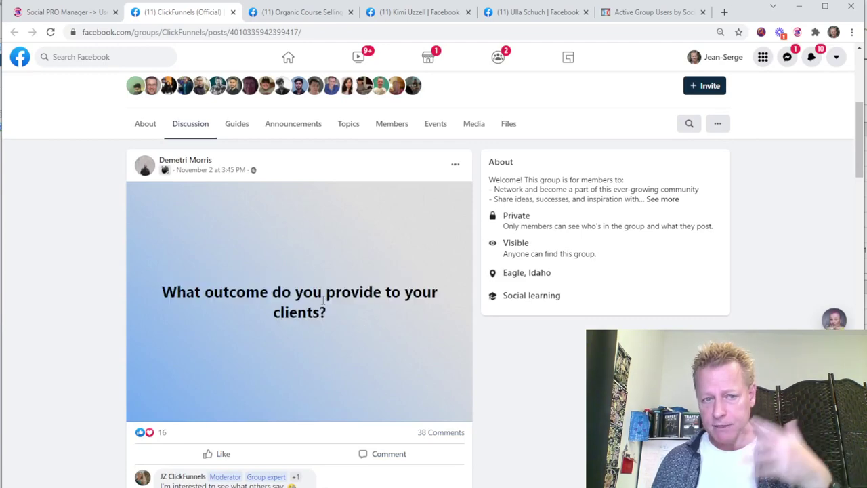
pyautogui.scroll(-8, 323, 300)
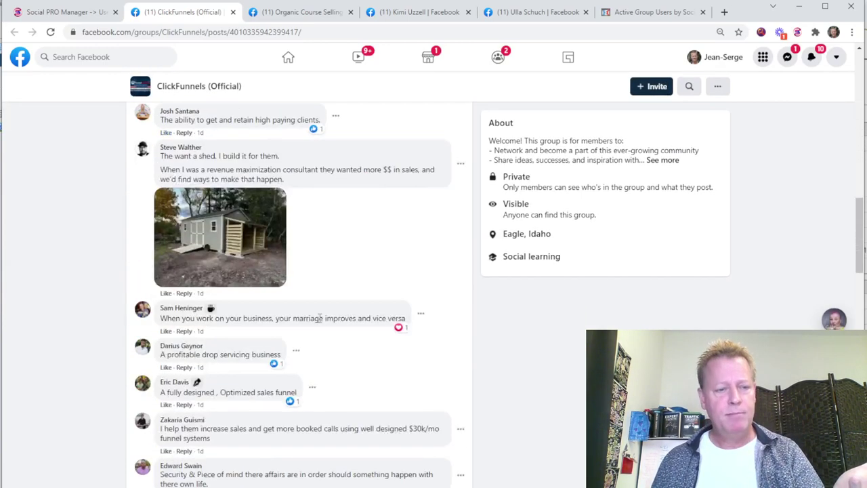
pyautogui.scroll(-2, 320, 305)
pyautogui.scroll(8, 320, 336)
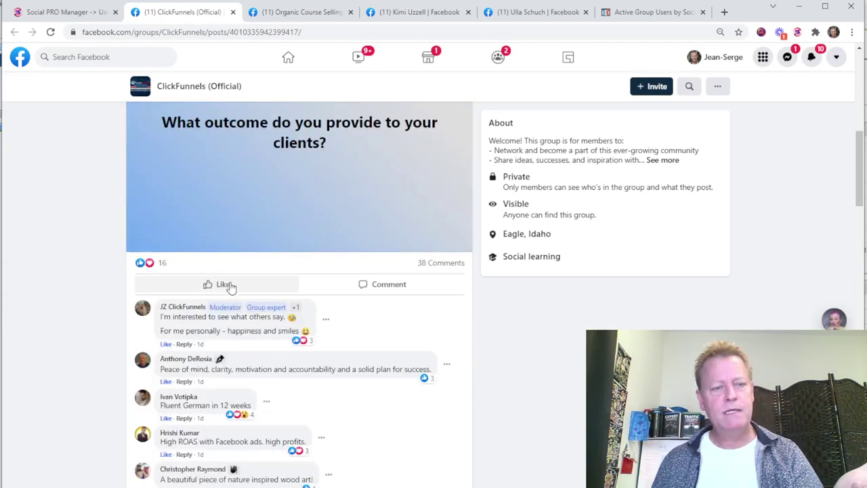
pyautogui.moveTo(229, 287)
pyautogui.click(169, 263)
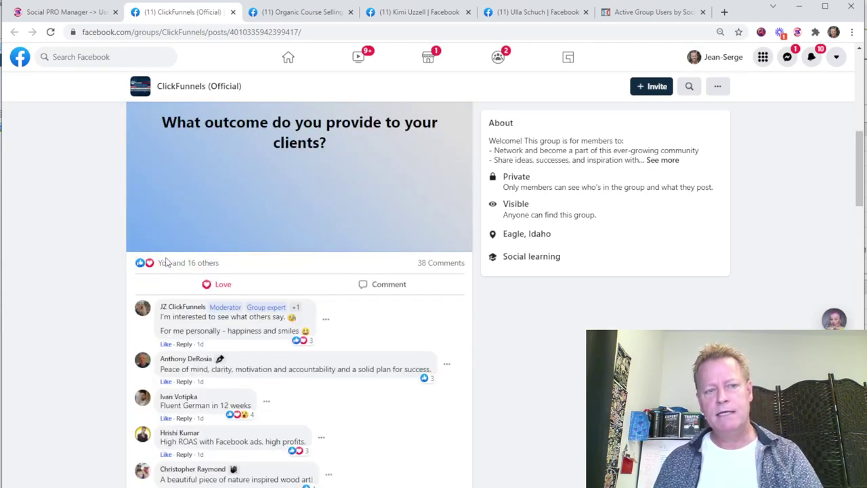
# - Answer the post with the comment "Grow their leads and sales by becoming a Group Hacker", without tagging anyone
pyautogui.click(390, 285)
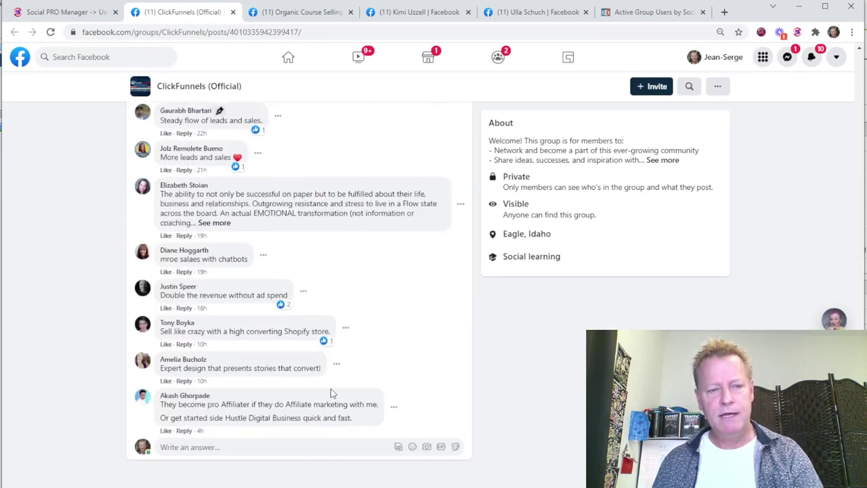
pyautogui.write('G')
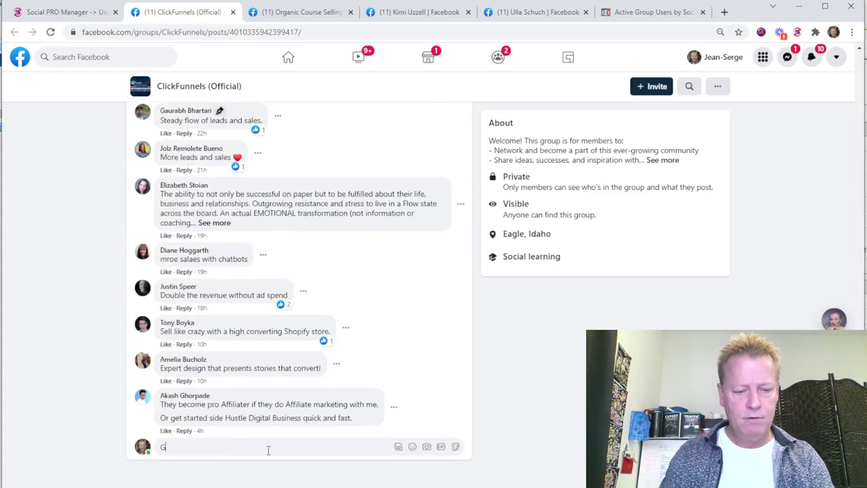
pyautogui.write('row their leads and sales')
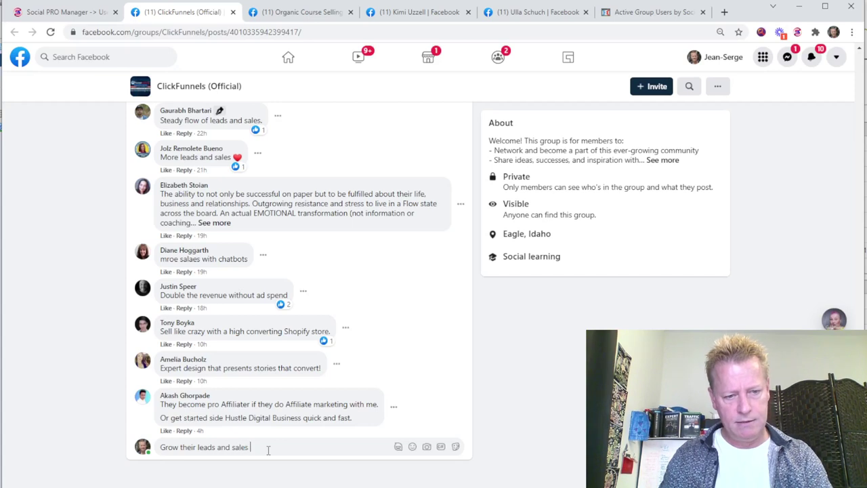
pyautogui.write(' by become')
pyautogui.write('roup Hacker')
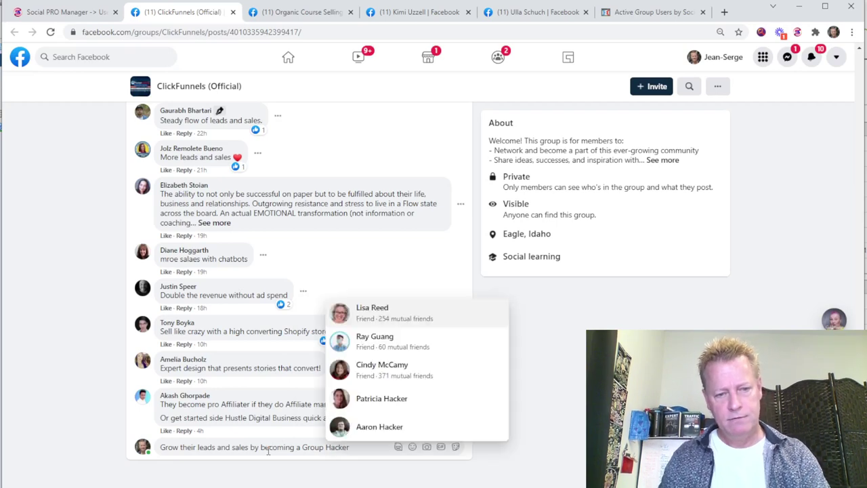
pyautogui.press('Return')
pyautogui.press('BackSpace')
pyautogui.press('BackSpace')
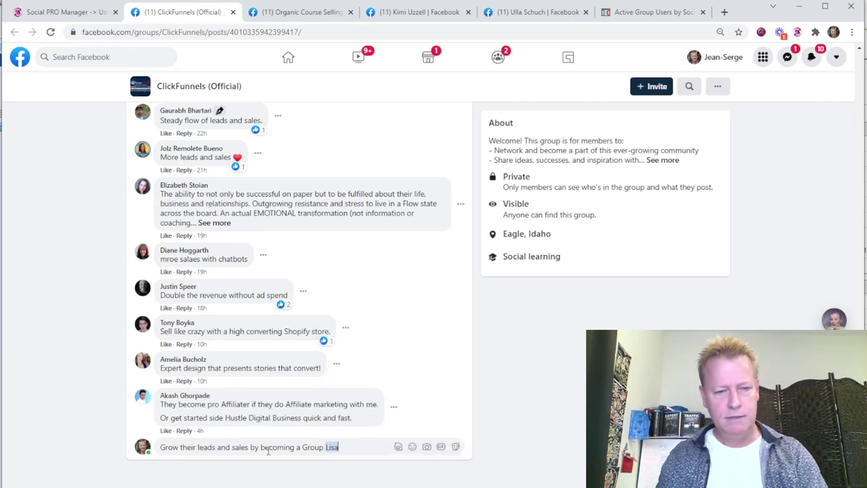
pyautogui.write('Hacker')
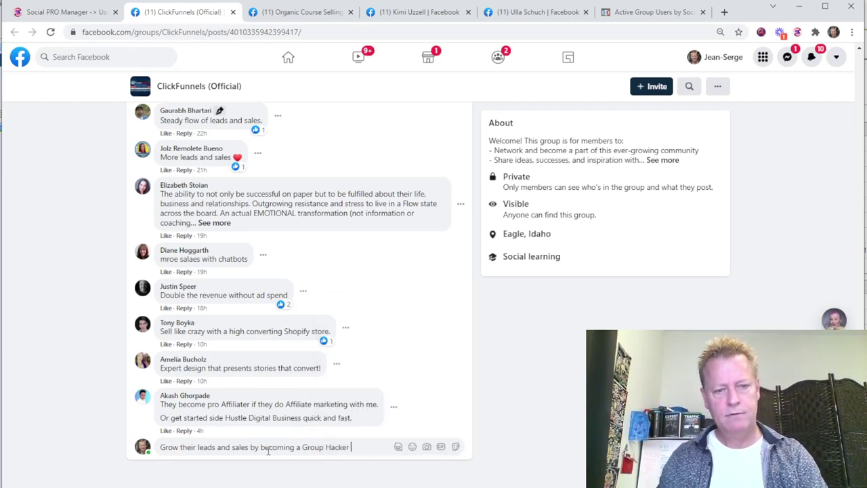
pyautogui.press('Return')
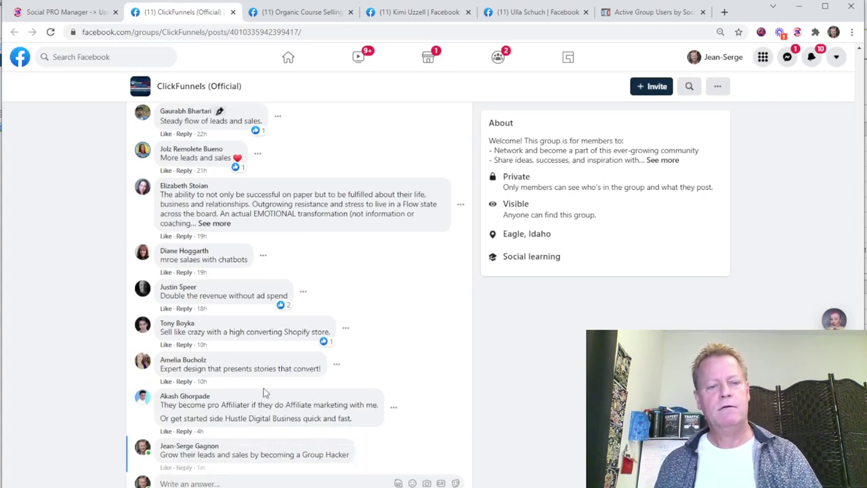
# - Look back over the answers, the group header and the original question, and close the ClickFunnels post
pyautogui.scroll(15, 284, 403)
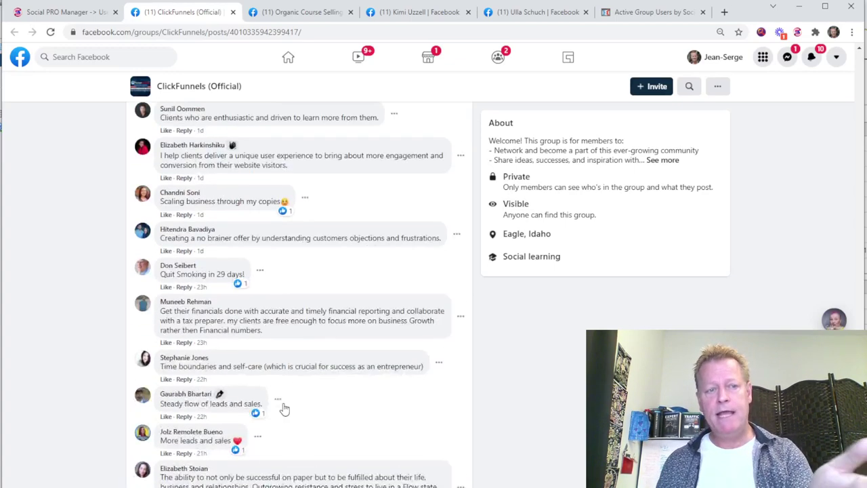
pyautogui.scroll(12, 284, 403)
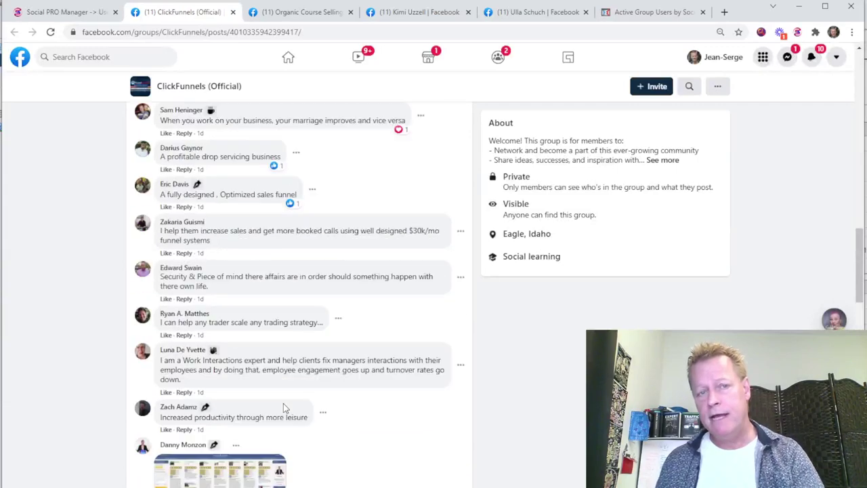
pyautogui.scroll(15, 284, 406)
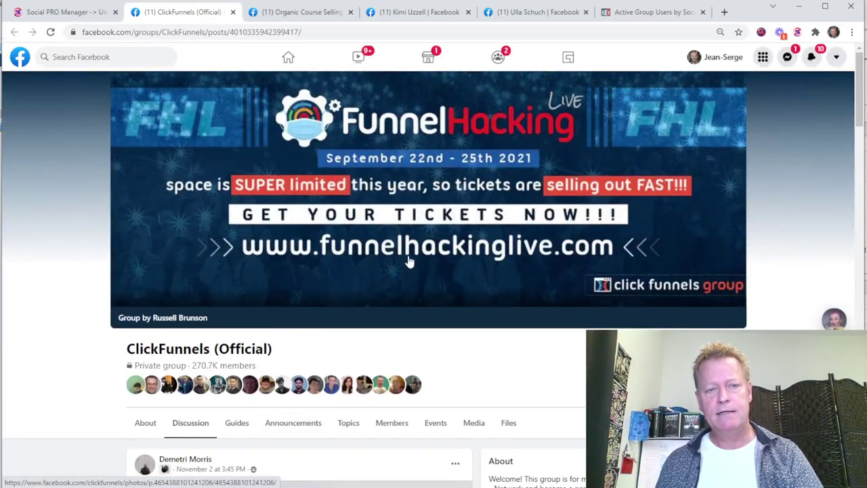
pyautogui.scroll(-4, 419, 279)
pyautogui.scroll(4, 420, 279)
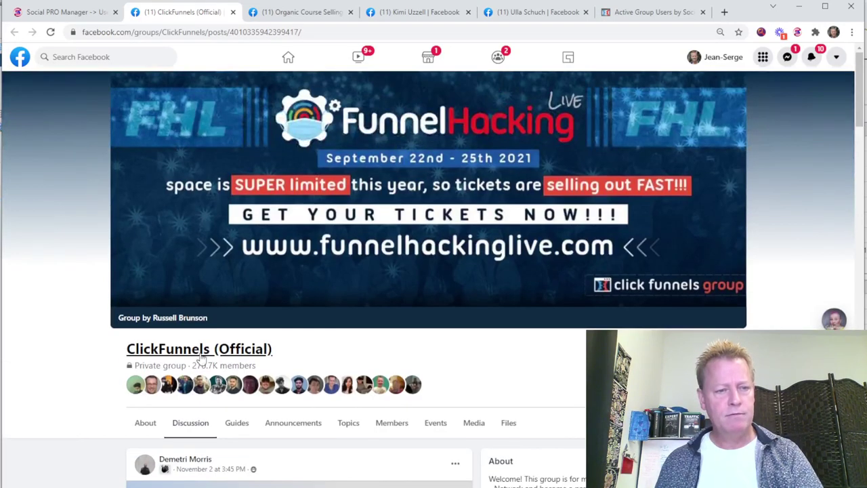
pyautogui.scroll(-4, 233, 352)
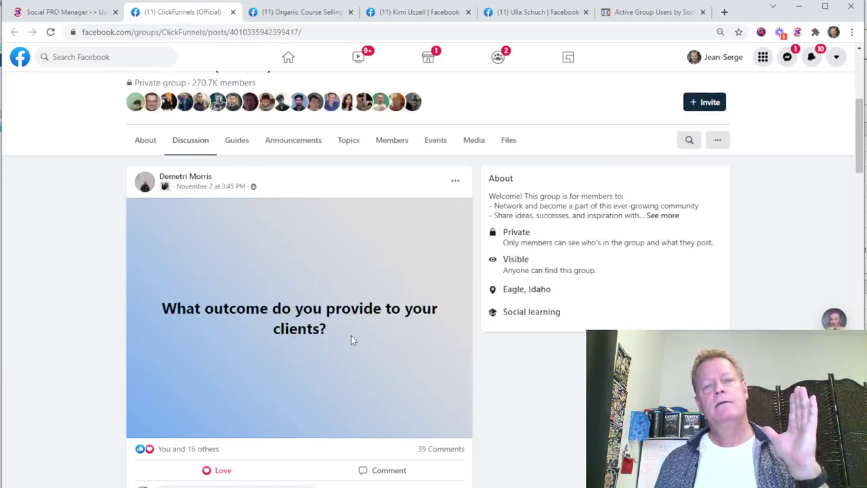
pyautogui.scroll(-3, 351, 339)
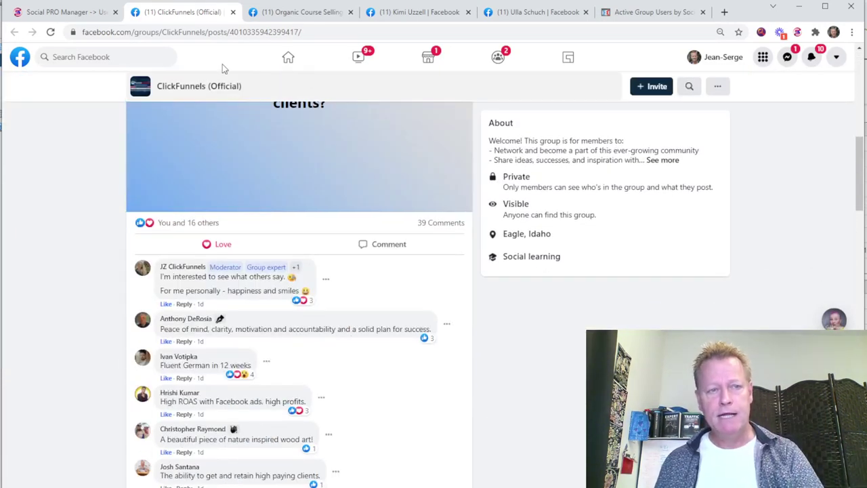
pyautogui.click(232, 13)
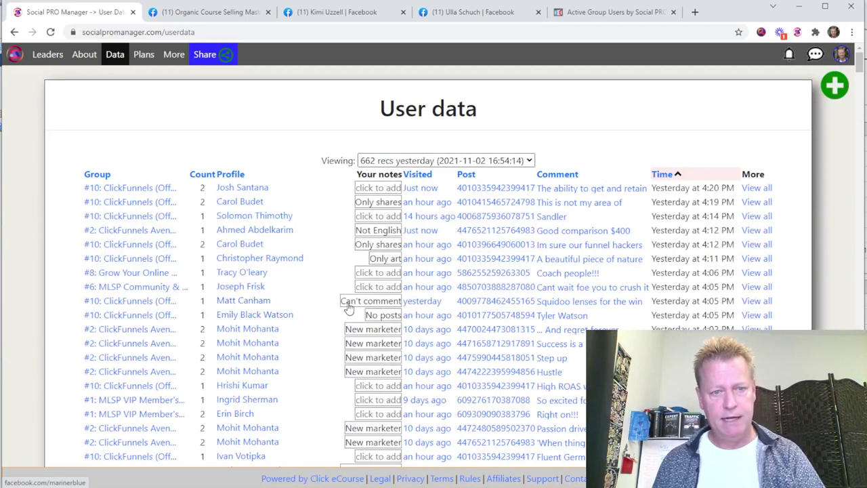
# - Open the profile of the member noted as "Can't comment" and examine the dates and kinds of posts
pyautogui.click(260, 313)
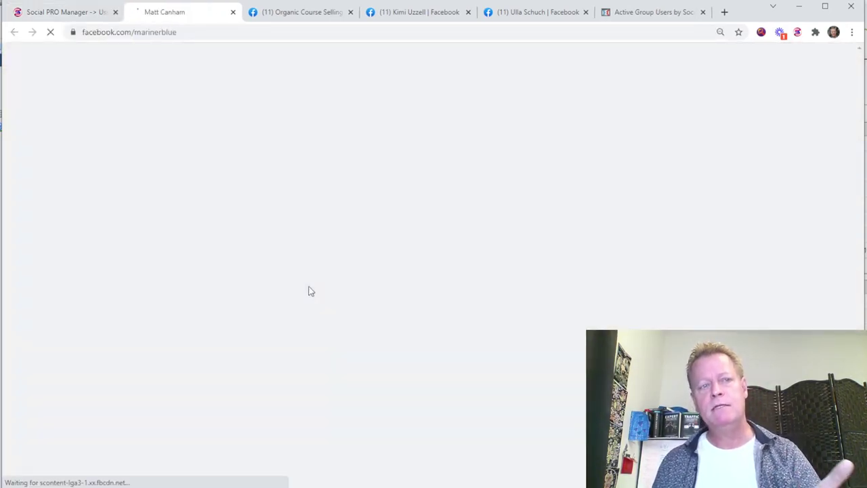
pyautogui.scroll(-4, 310, 289)
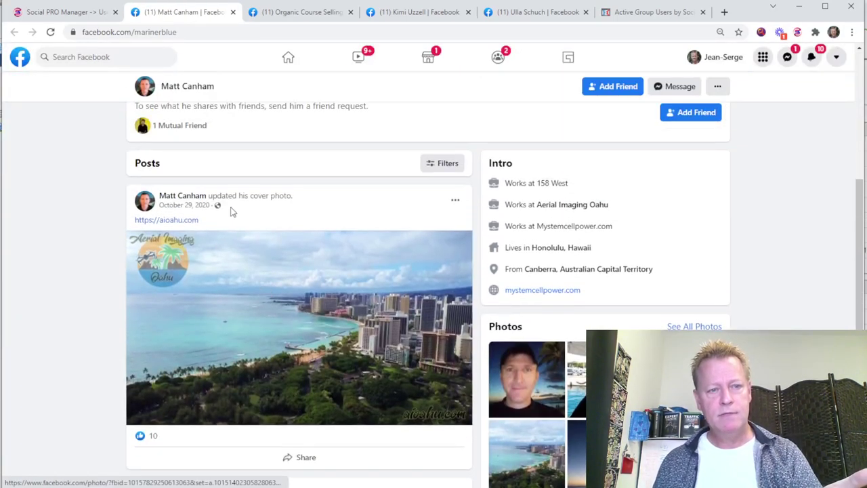
pyautogui.scroll(-3, 339, 348)
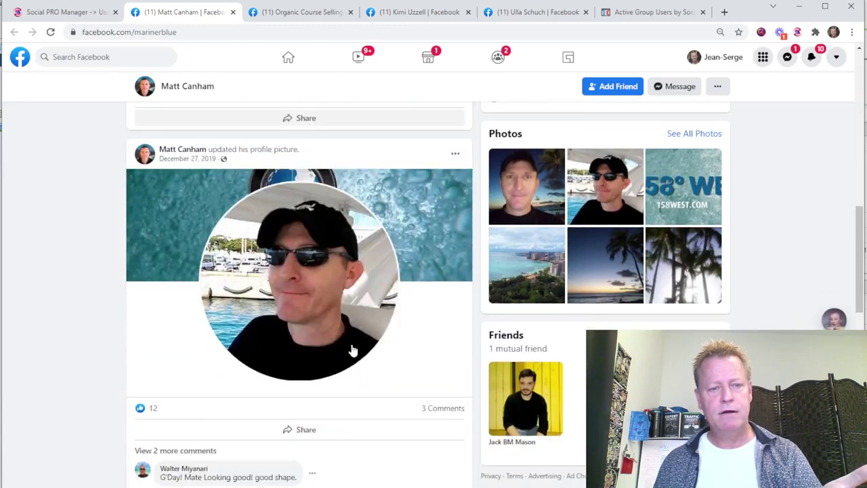
pyautogui.scroll(-3, 332, 295)
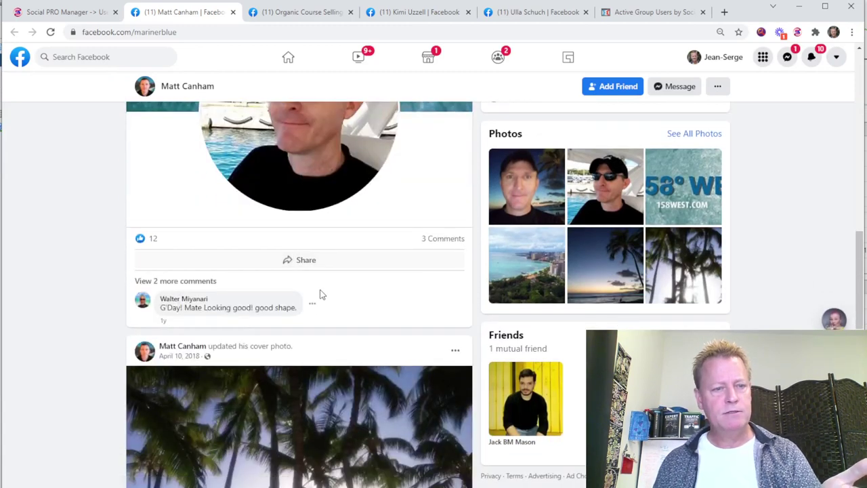
pyautogui.scroll(-4, 317, 291)
pyautogui.scroll(2, 302, 284)
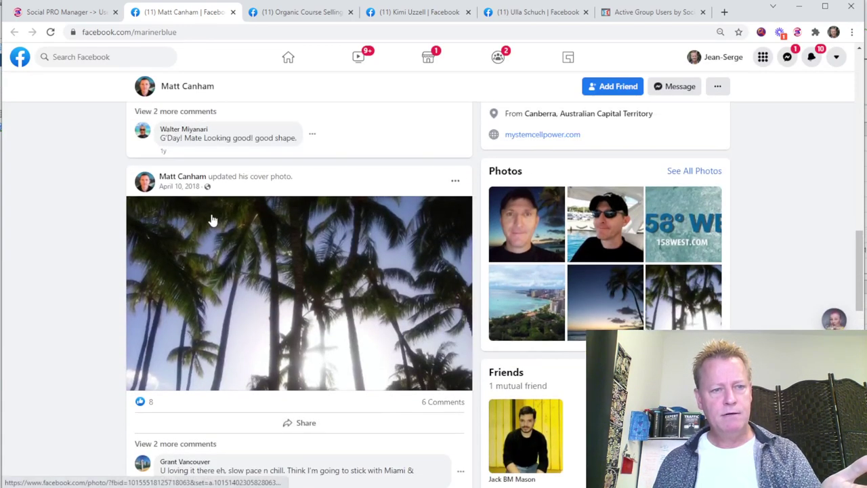
pyautogui.scroll(-8, 295, 292)
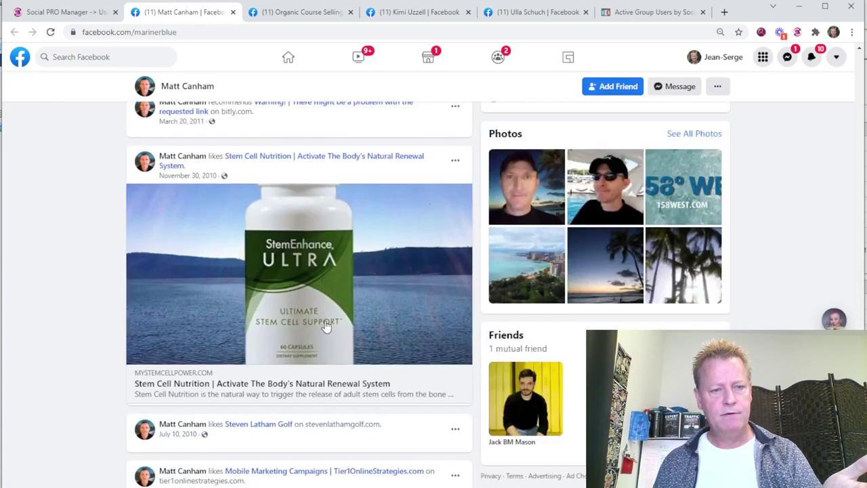
pyautogui.scroll(-3, 313, 298)
pyautogui.scroll(15, 311, 298)
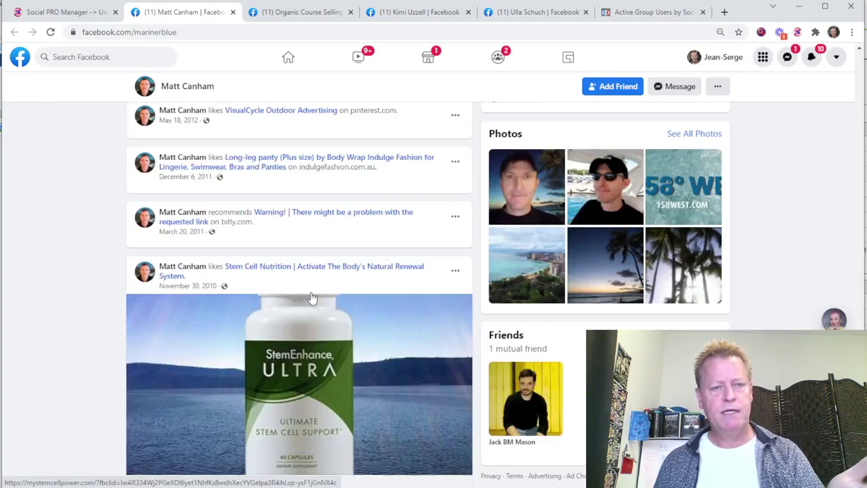
pyautogui.scroll(3, 311, 297)
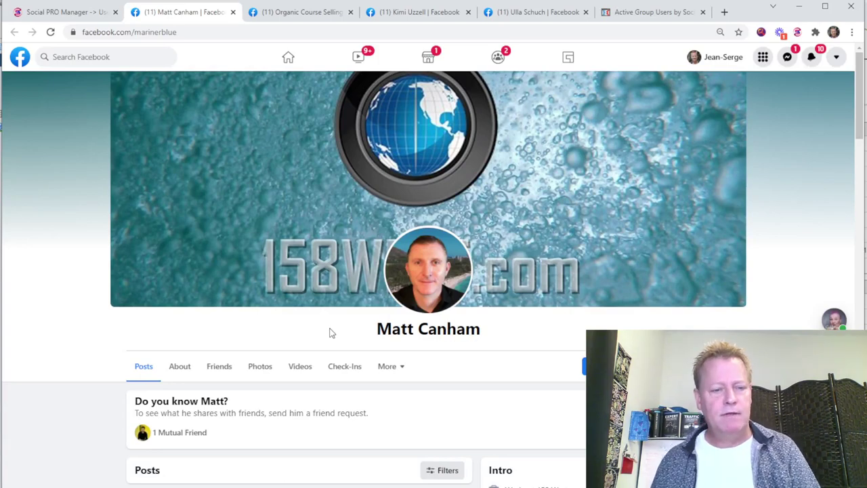
# - Go through the profile's posts once more for any that allow commenting, and close the profile
pyautogui.scroll(-12, 331, 333)
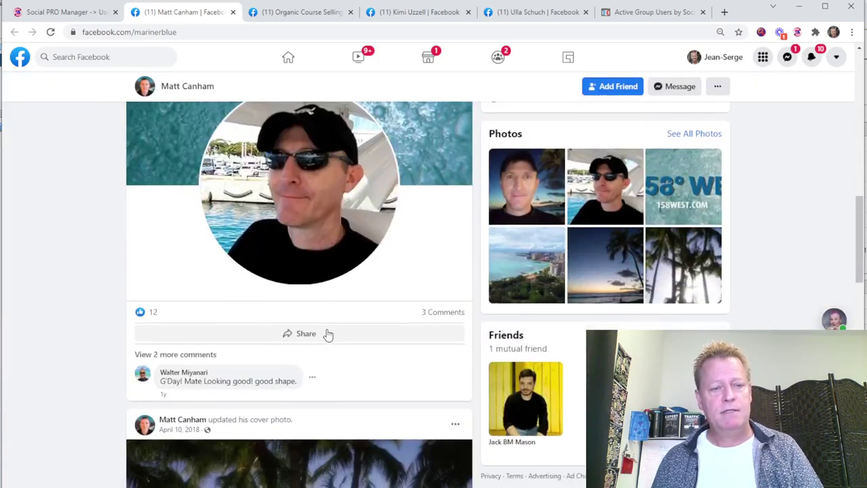
pyautogui.scroll(-5, 328, 334)
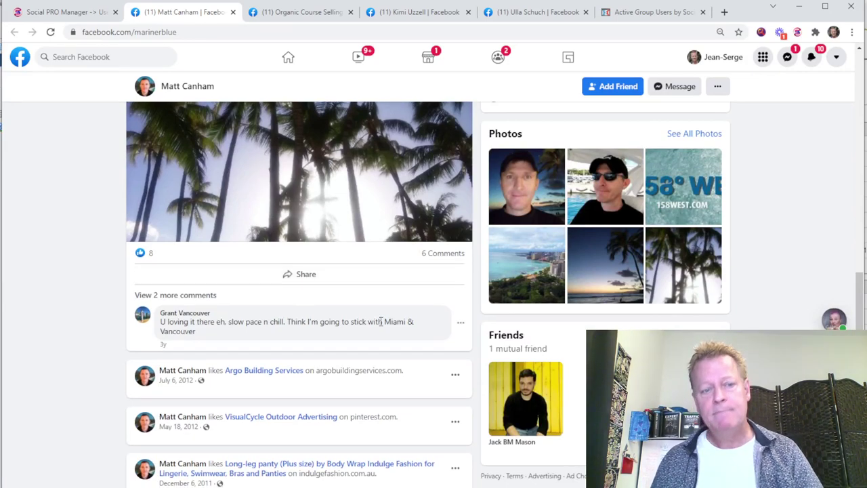
pyautogui.scroll(-8, 381, 325)
pyautogui.scroll(15, 381, 325)
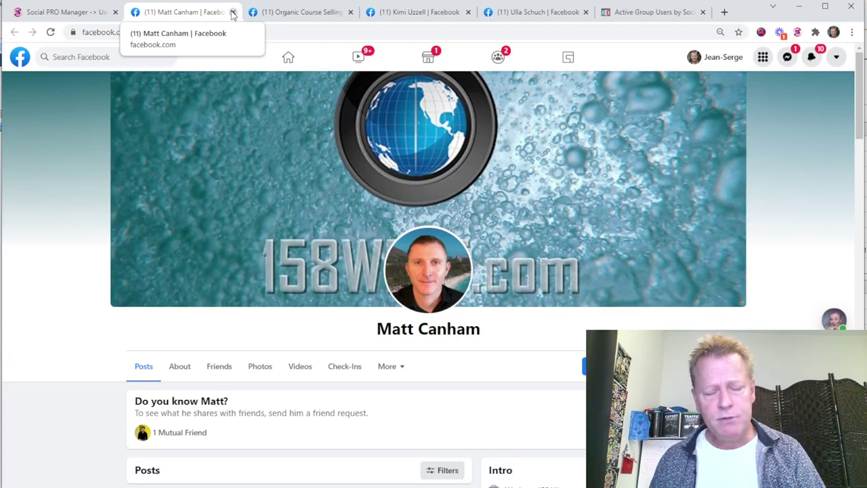
pyautogui.click(232, 12)
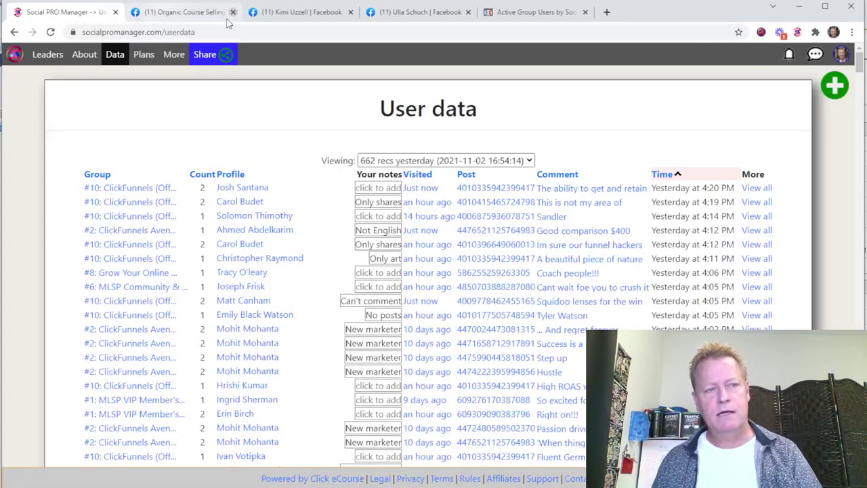
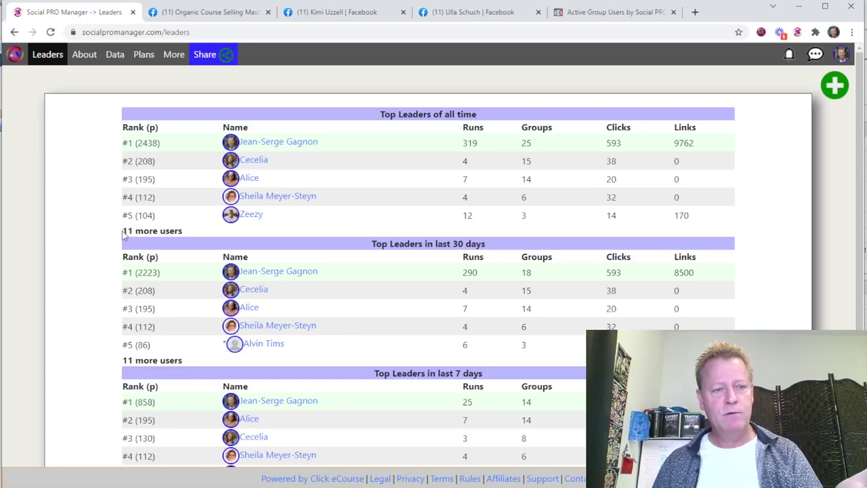
# - Look over the leader rankings, and load activegroupusers.com in place of the already opened trial sign-up page
pyautogui.scroll(-2, 356, 291)
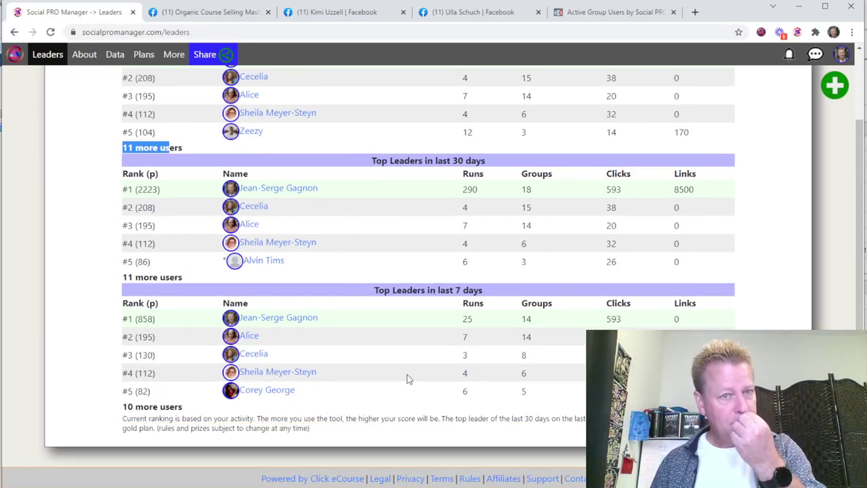
pyautogui.click(607, 12)
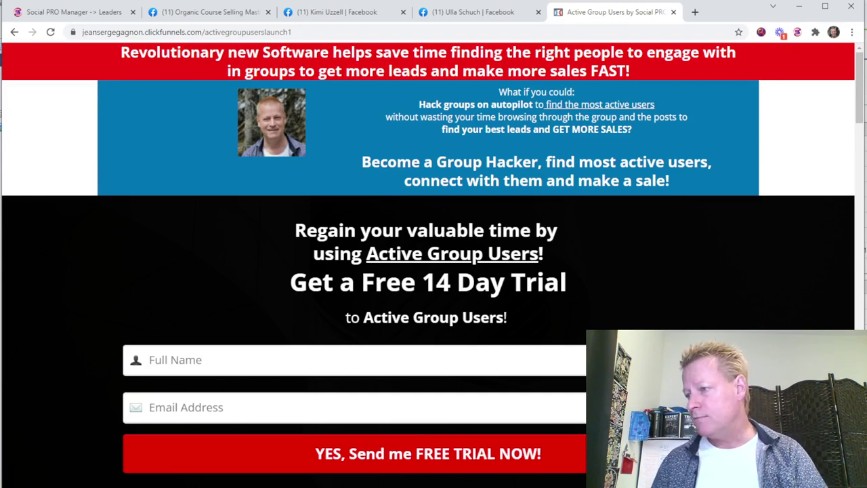
pyautogui.click(336, 30)
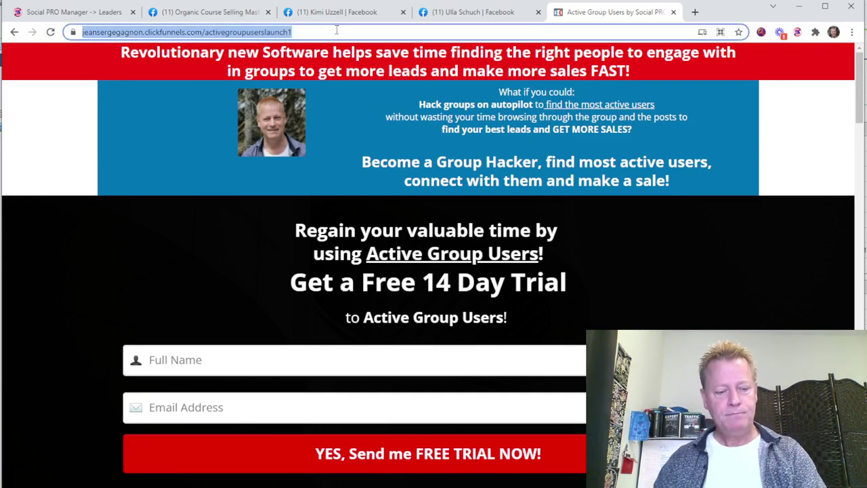
pyautogui.write('active')
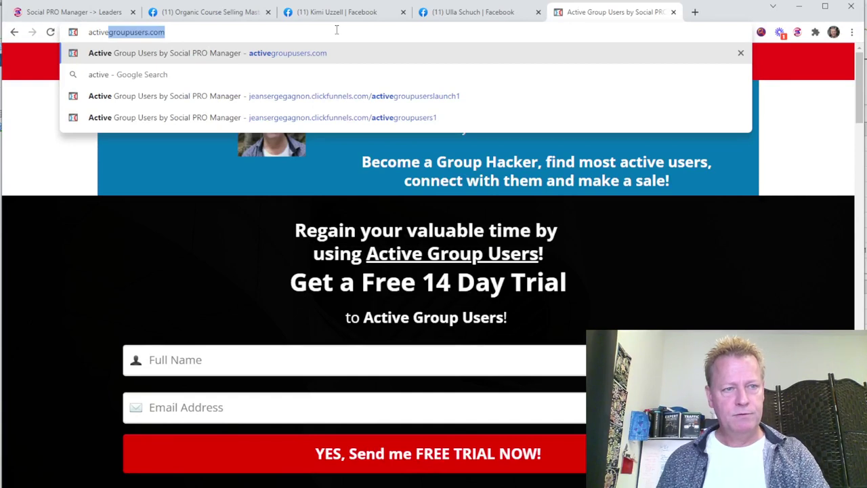
pyautogui.press('Right')
pyautogui.press('Return')
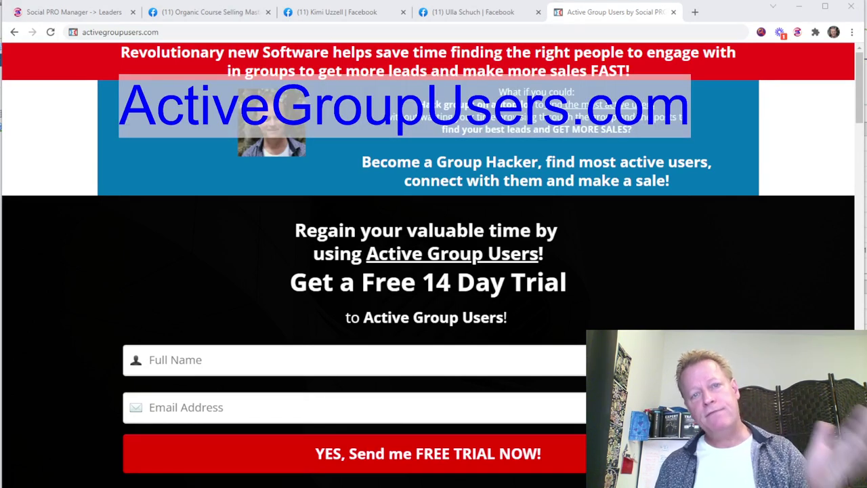
# - Read the Active Group Users page through the Step 3 instructions and return to the trial form at its start
pyautogui.scroll(-15, 521, 250)
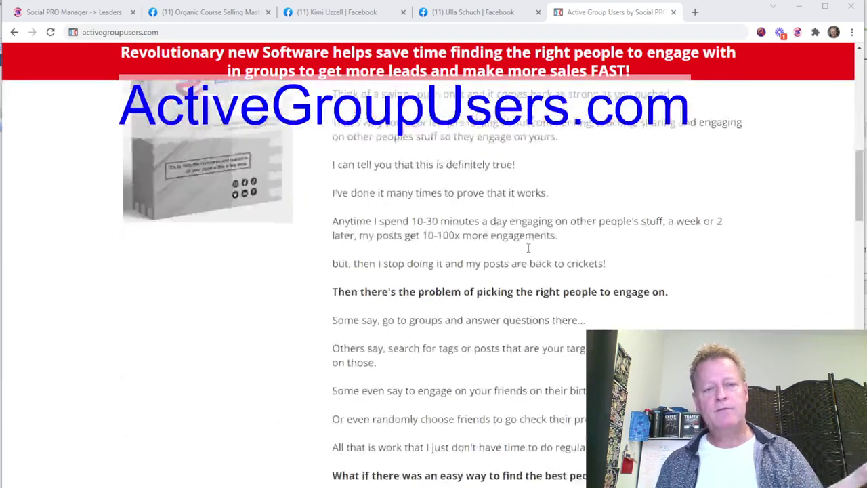
pyautogui.scroll(-12, 528, 247)
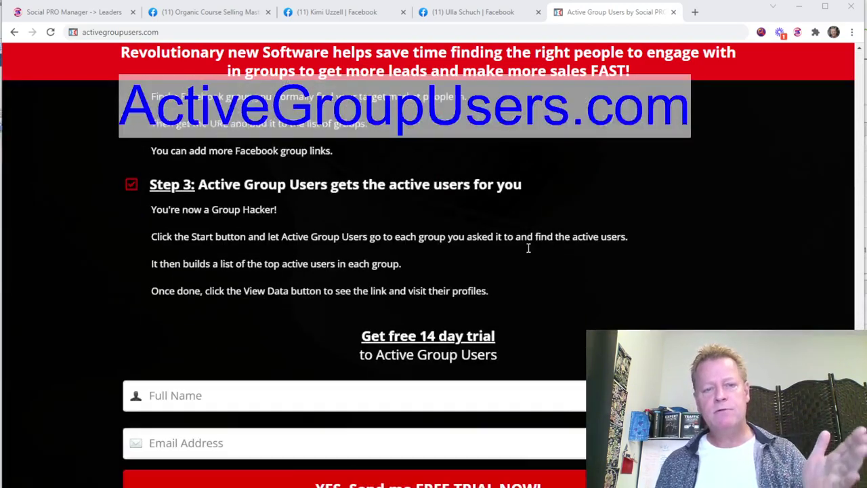
pyautogui.scroll(8, 529, 248)
pyautogui.scroll(8, 528, 248)
pyautogui.scroll(-5, 528, 248)
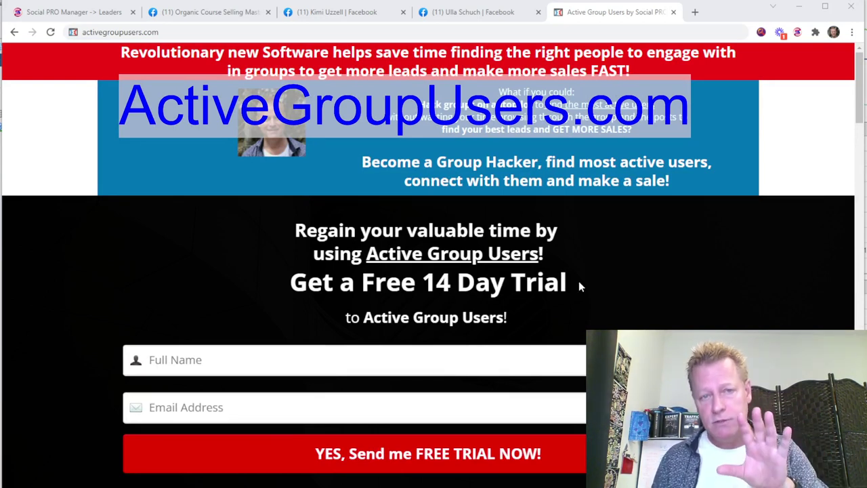
pyautogui.scroll(-3, 579, 285)
pyautogui.scroll(3, 580, 286)
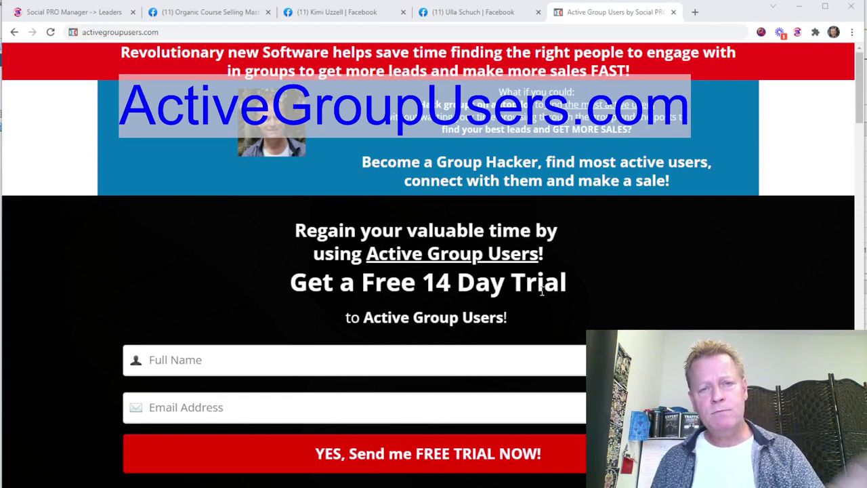
# - Point out the free 14-day trial offer and read on to the next trial form on the page
pyautogui.moveTo(439, 285); pyautogui.dragTo(565, 284)
pyautogui.click(581, 280)
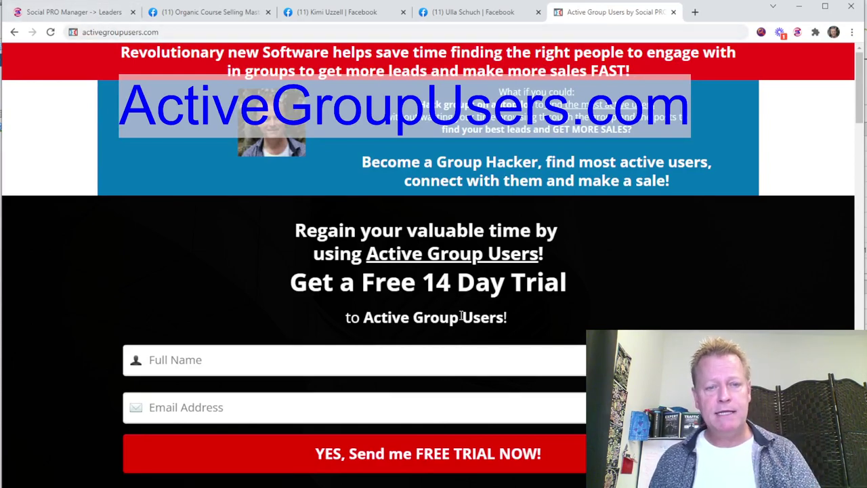
pyautogui.scroll(-3, 460, 317)
pyautogui.scroll(-15, 420, 327)
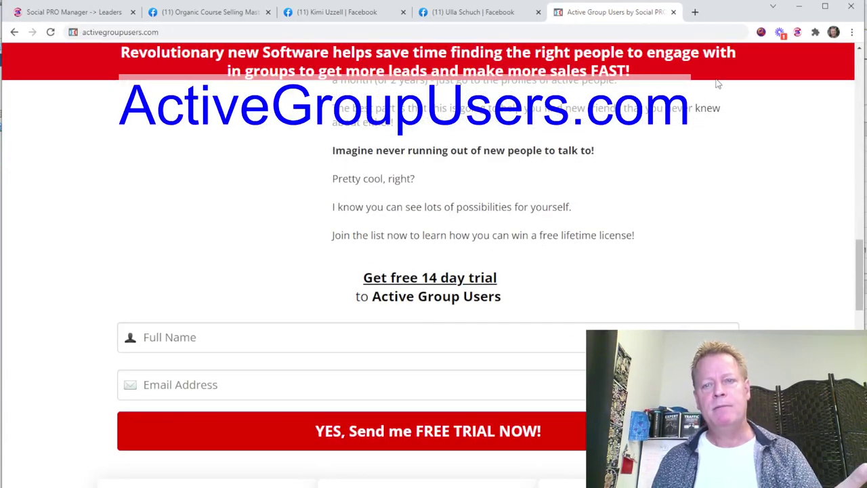
# - From the Active Group Users extension on the Social PRO Manager site, reveal the account's access key and copy it
pyautogui.click(108, 12)
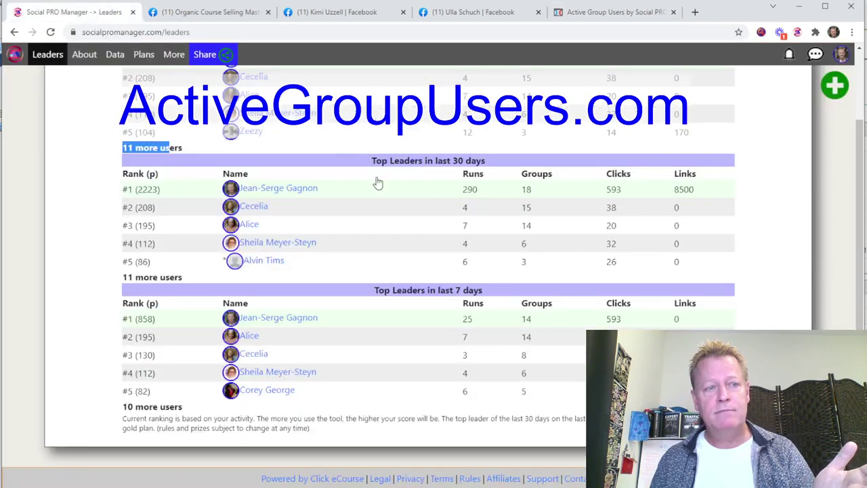
pyautogui.click(798, 32)
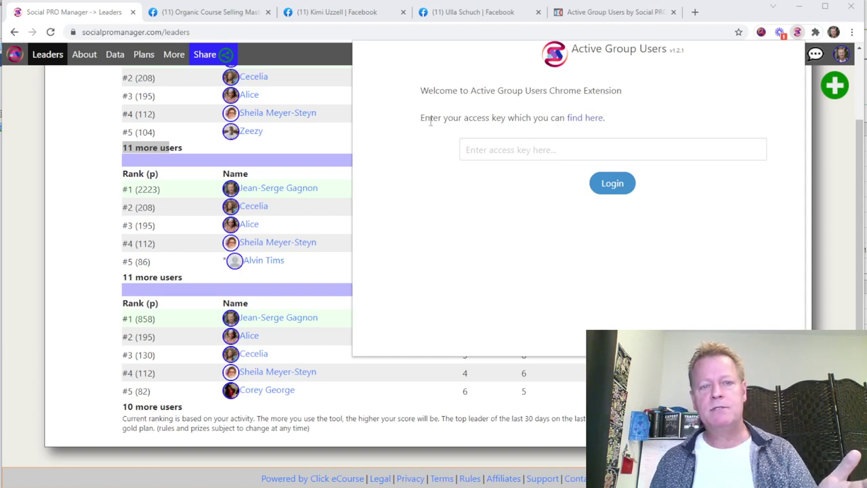
pyautogui.click(585, 120)
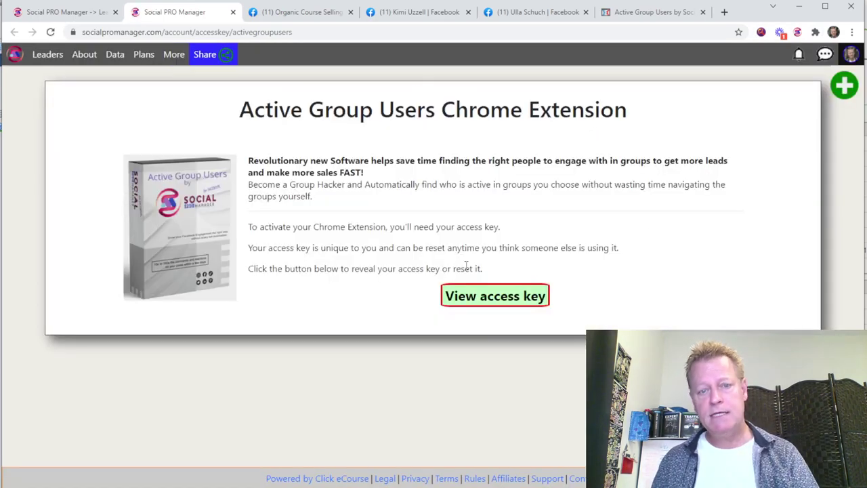
pyautogui.click(501, 302)
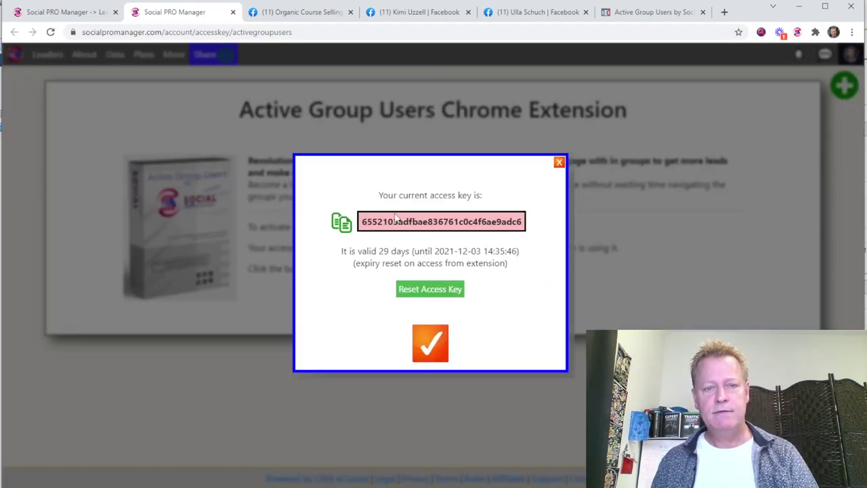
pyautogui.click(450, 222)
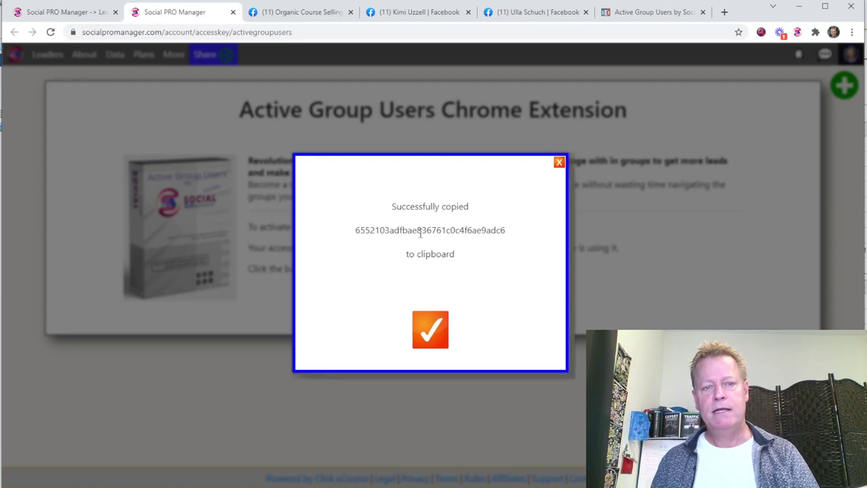
# - Log in to the Active Group Users extension by pasting the copied access key
pyautogui.click(797, 32)
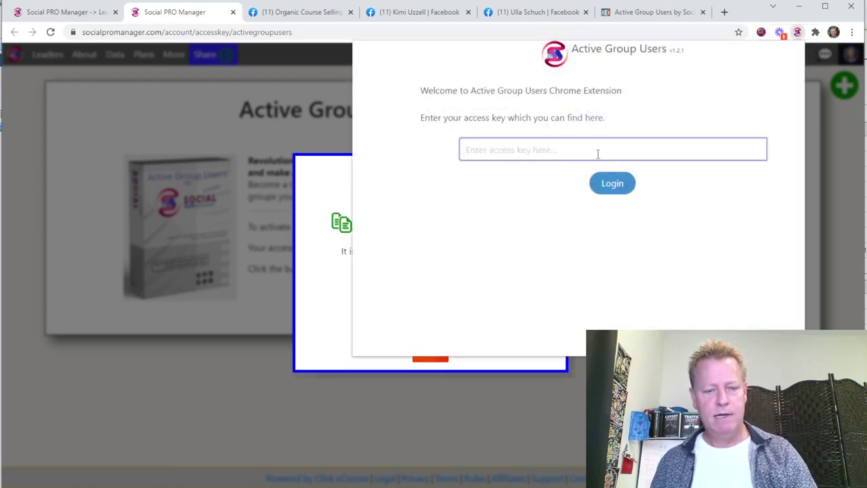
pyautogui.hotkey('ctrl', 'v')
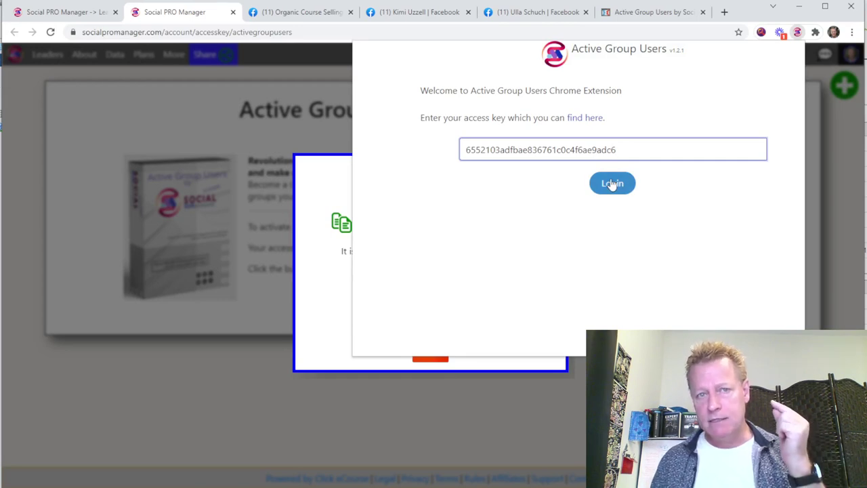
pyautogui.click(612, 183)
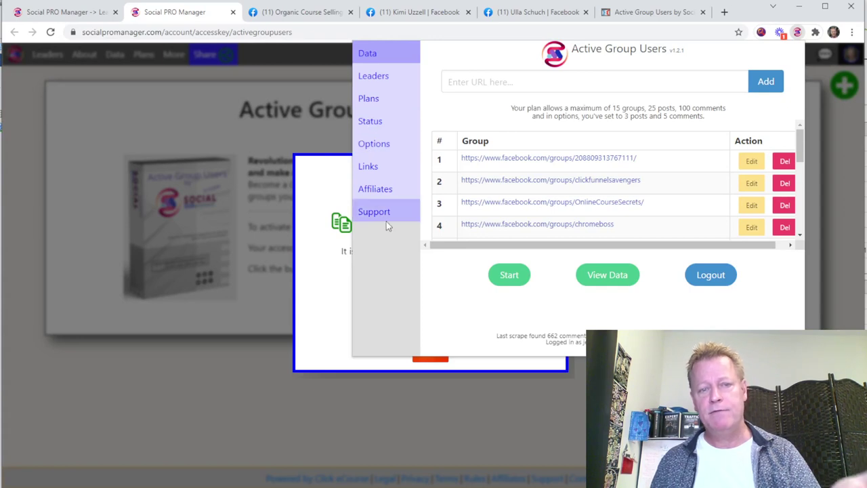
# - View the collected user data from the Active Group Users extension, and return to the extension's group URL entry
pyautogui.click(611, 278)
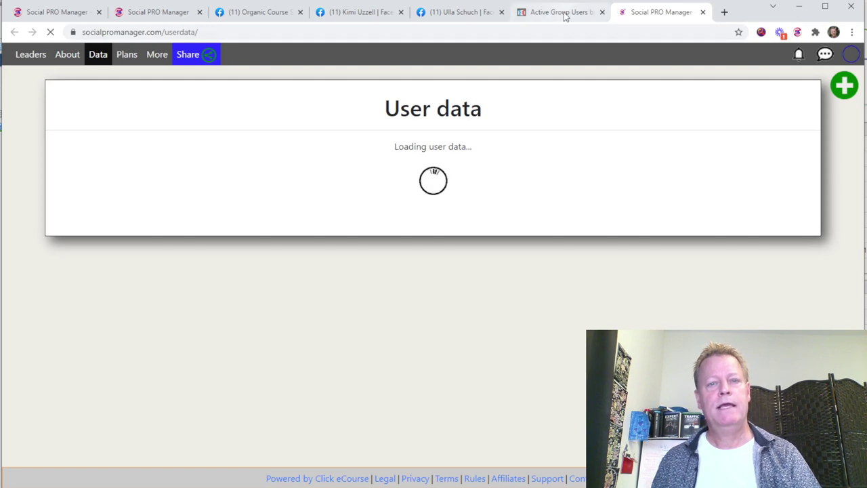
pyautogui.click(797, 32)
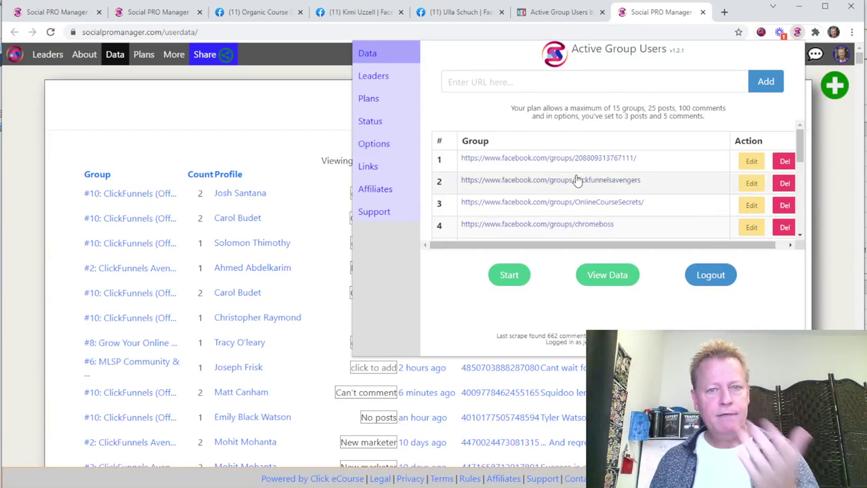
pyautogui.click(508, 82)
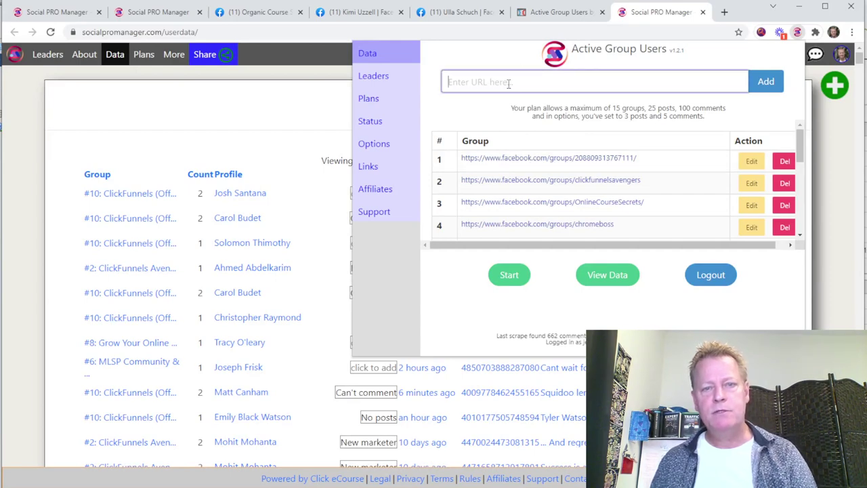
# - Switch to Facebook, open the Affiliate marketing group from the groups feed and copy its web address
pyautogui.click(474, 13)
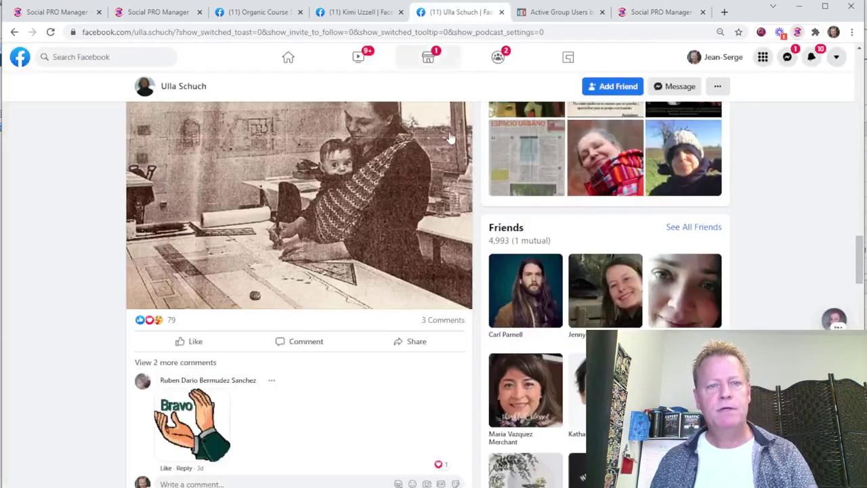
pyautogui.scroll(15, 230, 105)
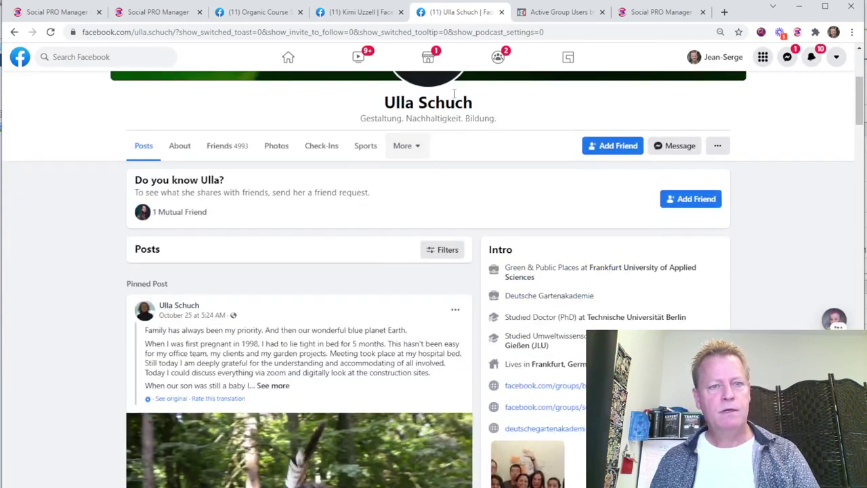
pyautogui.click(498, 56)
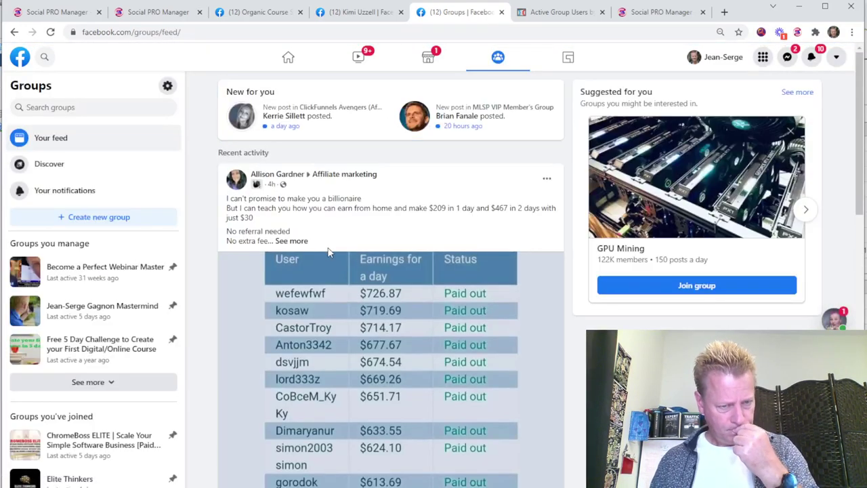
pyautogui.click(344, 174)
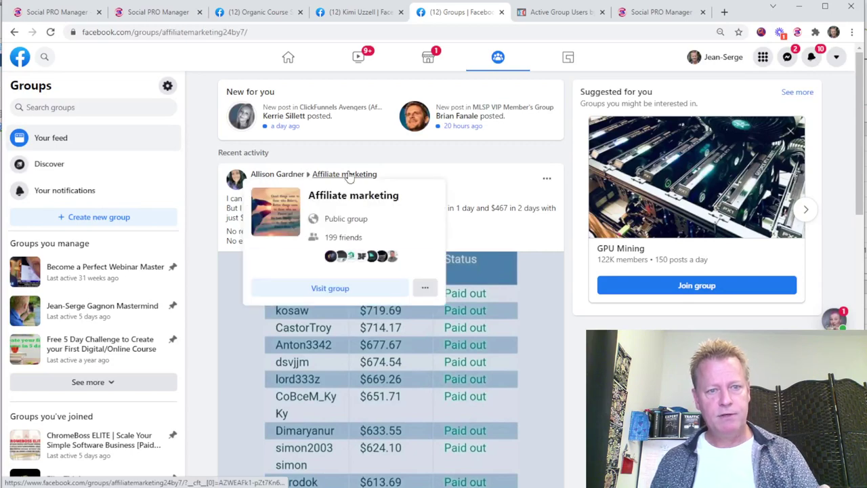
pyautogui.click(255, 31)
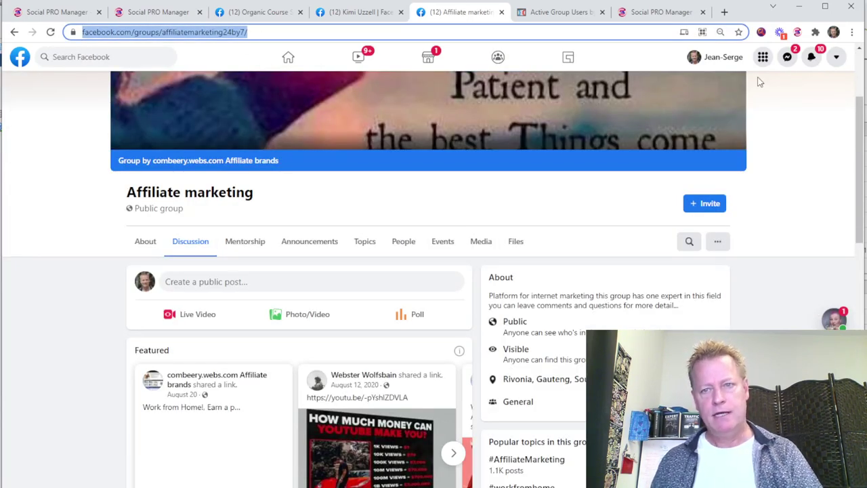
pyautogui.click(797, 32)
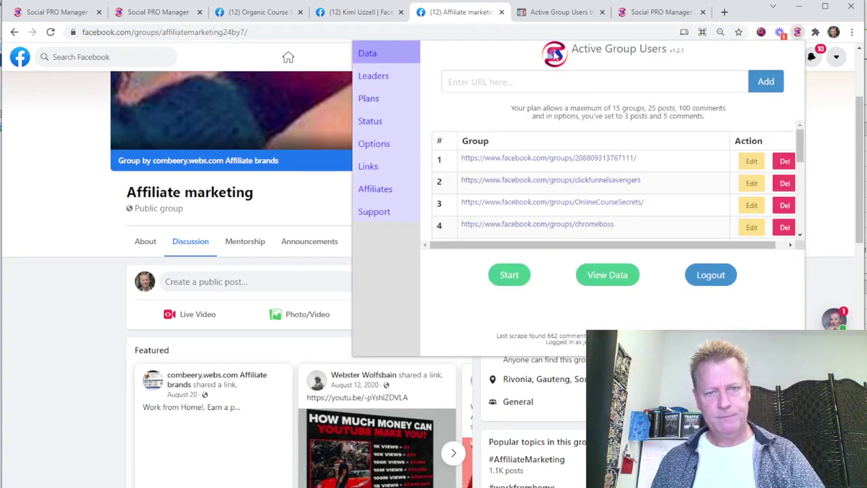
pyautogui.click(538, 85)
pyautogui.hotkey('ctrl', 'v')
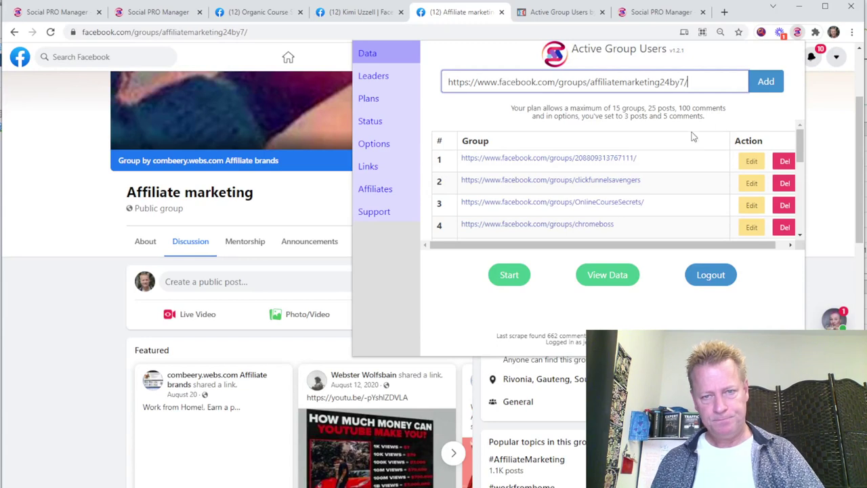
pyautogui.click(766, 84)
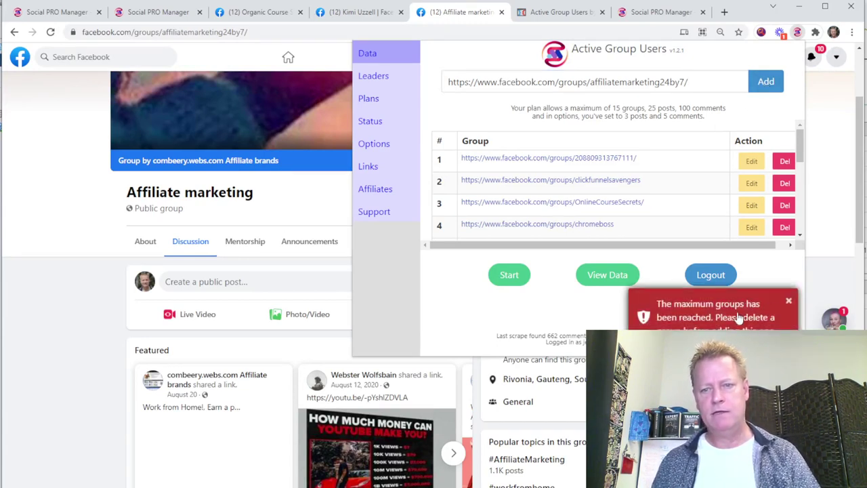
pyautogui.scroll(-5, 605, 194)
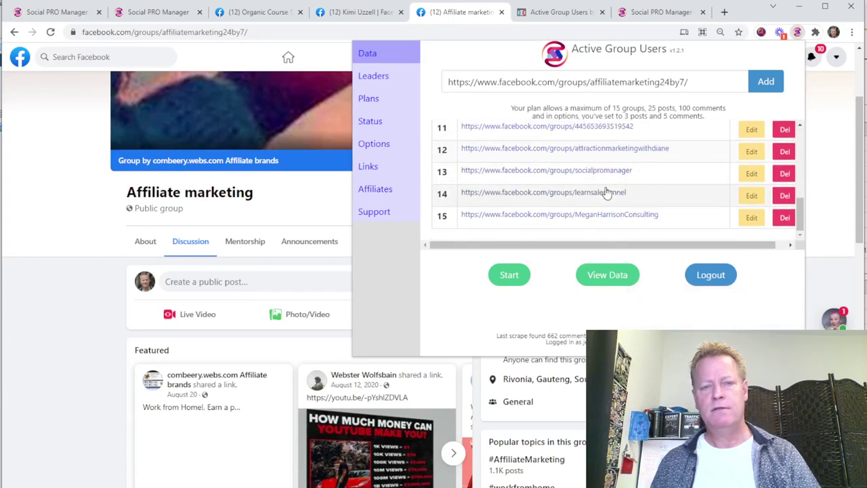
pyautogui.scroll(5, 605, 193)
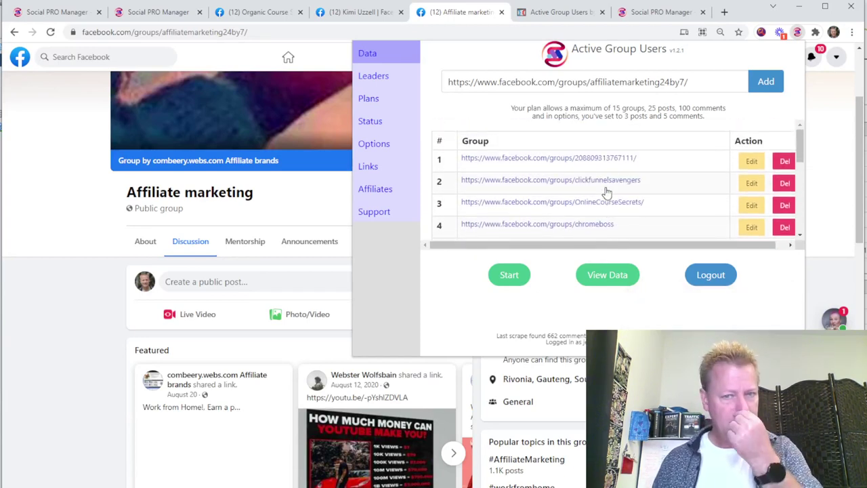
# - Clear the entered group URL and log out of the Active Group Users extension
pyautogui.moveTo(704, 82); pyautogui.dragTo(367, 99)
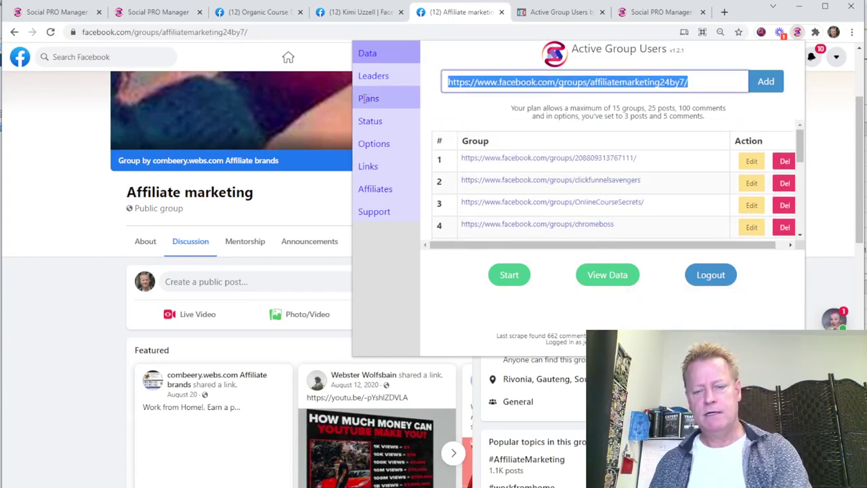
pyautogui.press('BackSpace')
pyautogui.click(434, 103)
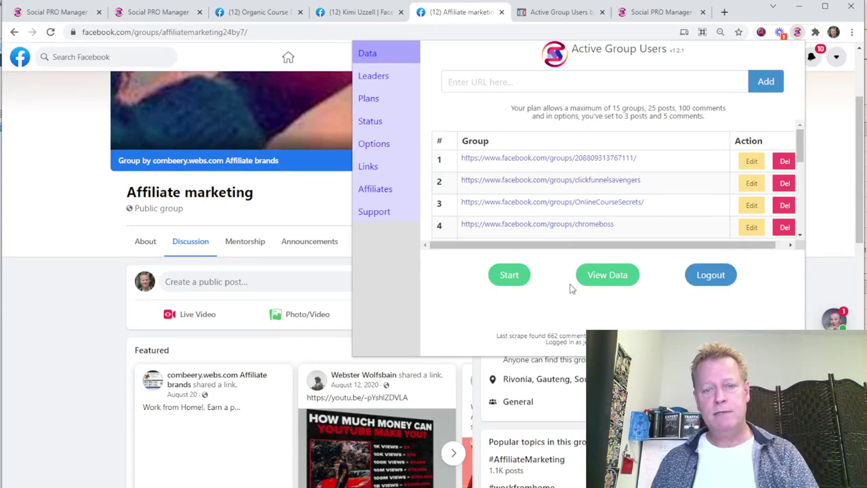
pyautogui.click(711, 277)
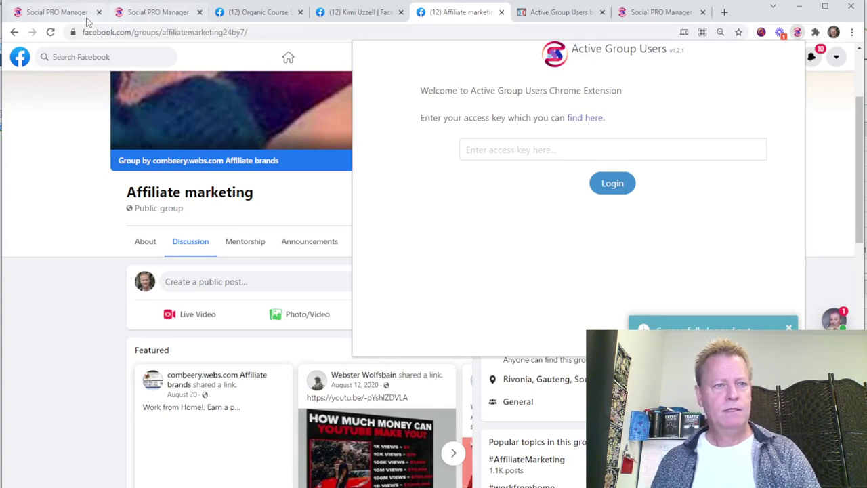
# - Switch to the impersonated trial account on the Social PRO Manager site and check its plan in the account menu
pyautogui.click(649, 12)
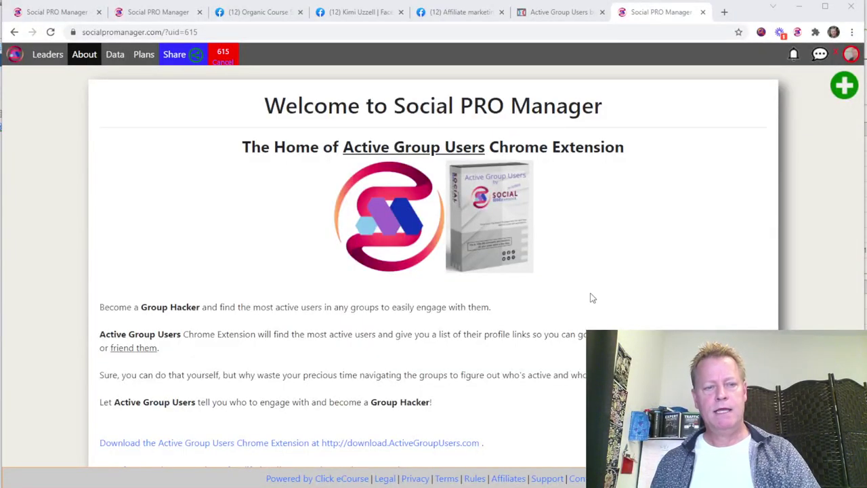
pyautogui.click(850, 54)
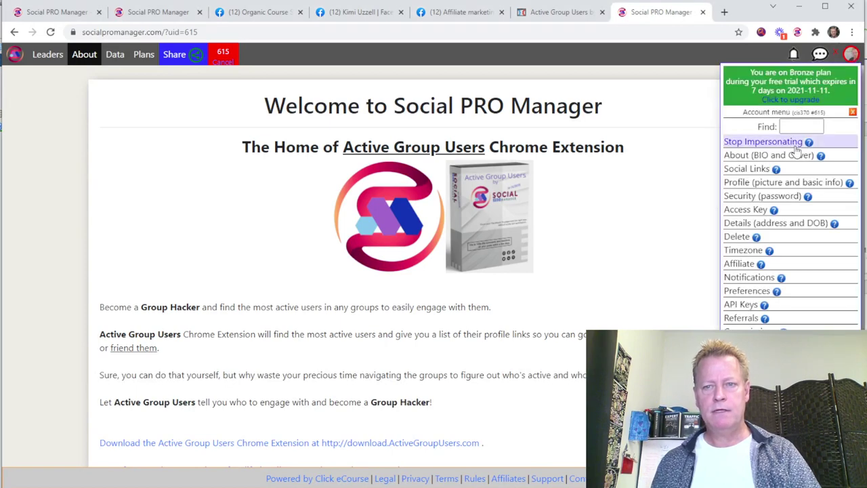
pyautogui.click(683, 195)
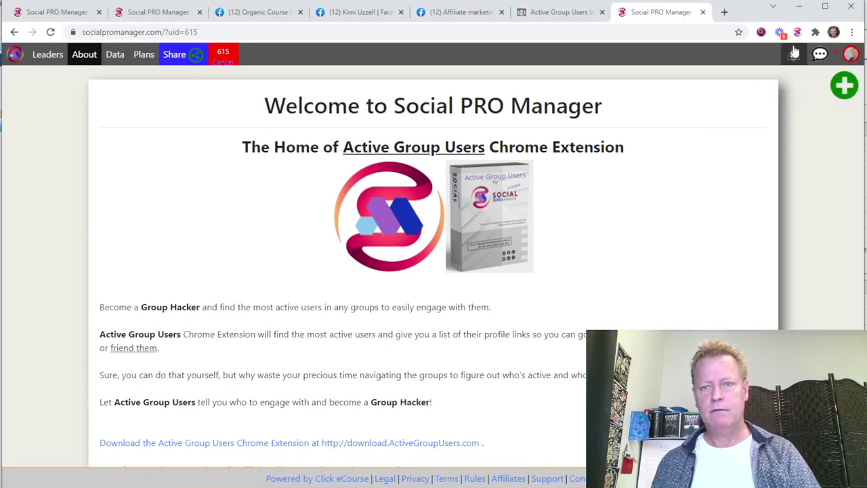
# - From the extension's login screen, go to the trial account's access key page, reveal the key and copy it
pyautogui.click(796, 32)
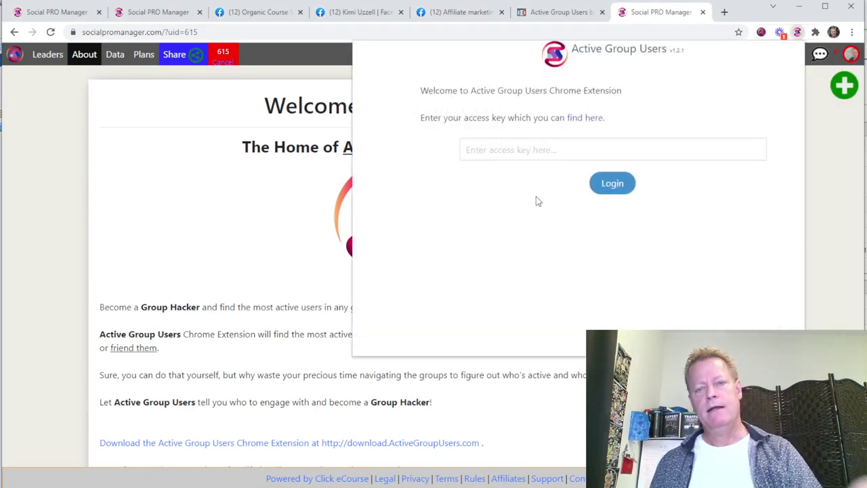
pyautogui.click(587, 117)
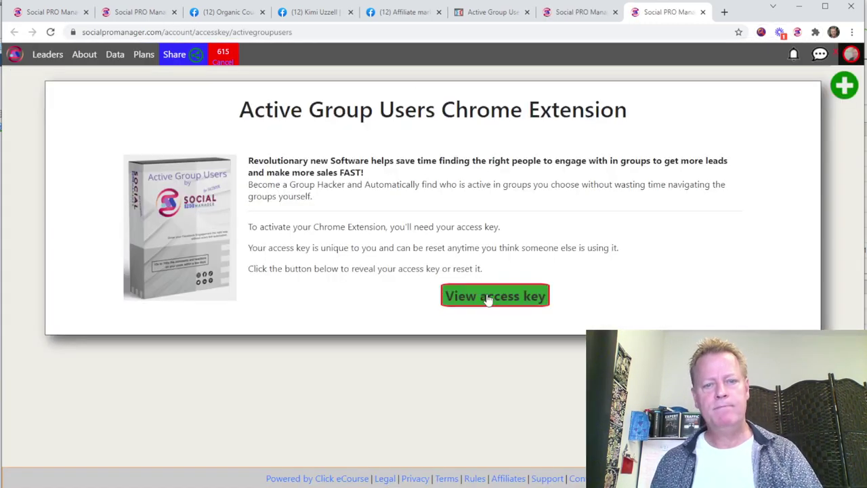
pyautogui.click(489, 297)
pyautogui.click(463, 220)
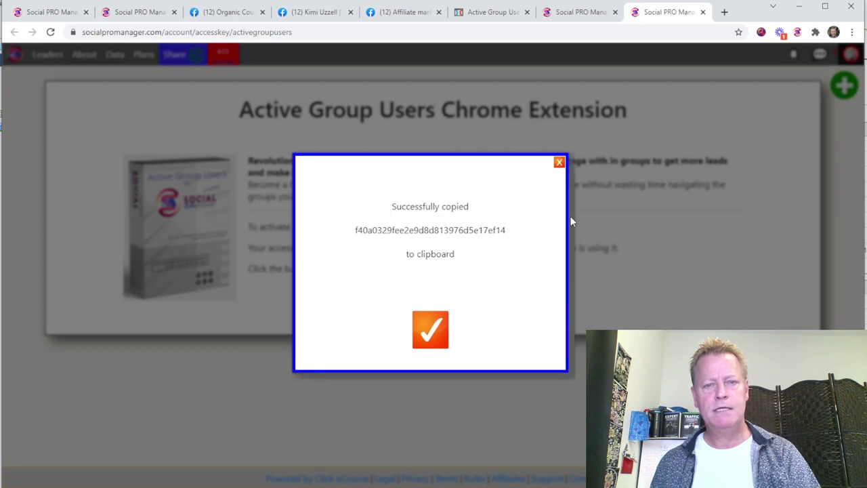
pyautogui.click(438, 336)
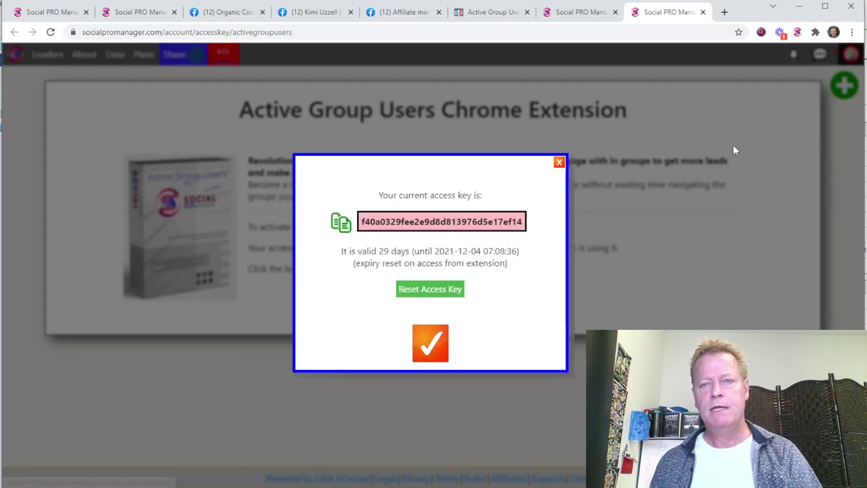
# - Log in to the Active Group Users extension with the trial account's copied access key
pyautogui.click(797, 35)
pyautogui.click(519, 149)
pyautogui.hotkey('ctrl', 'v')
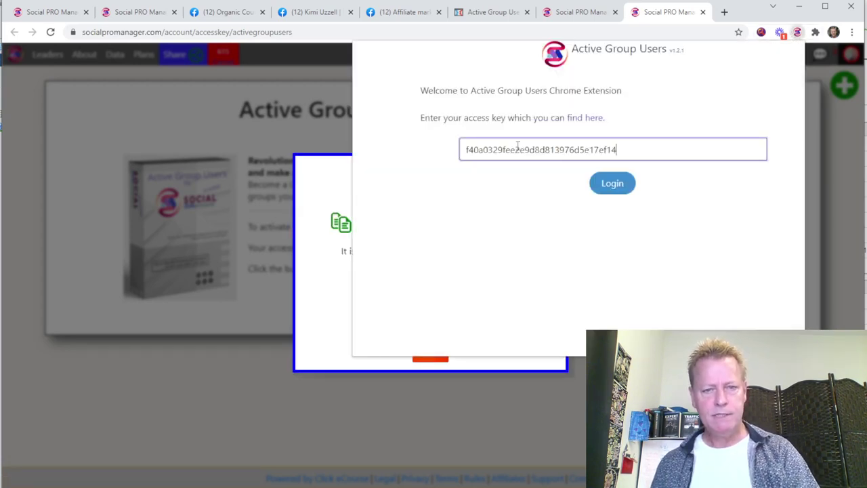
pyautogui.click(610, 185)
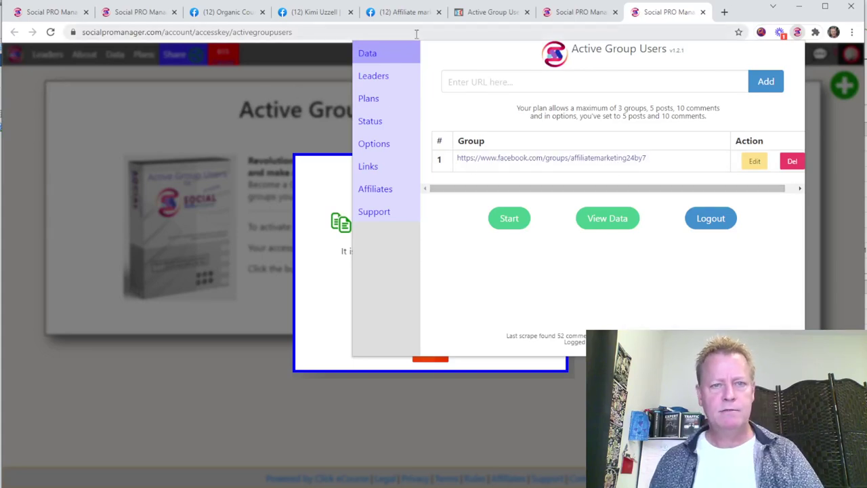
# - Find a MLSP VIP Member's Group post in the Facebook groups feed, open the group and copy its web address
pyautogui.click(392, 13)
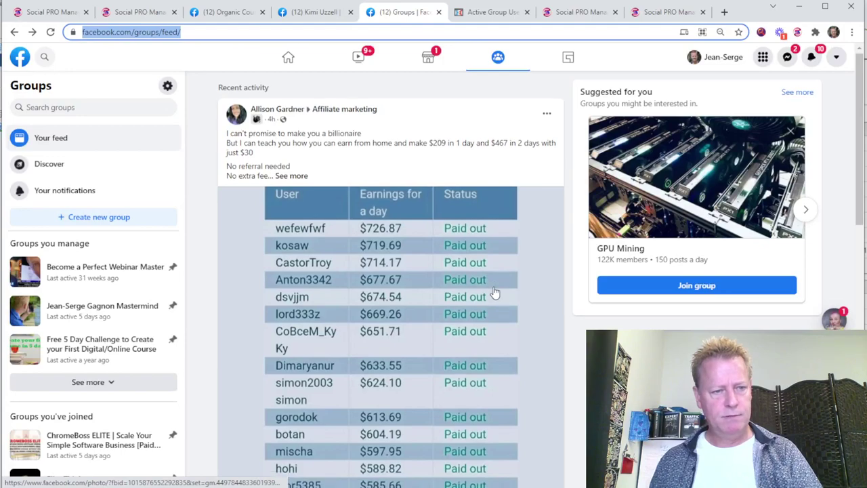
pyautogui.scroll(-3, 497, 294)
pyautogui.scroll(-3, 494, 292)
pyautogui.scroll(-4, 494, 291)
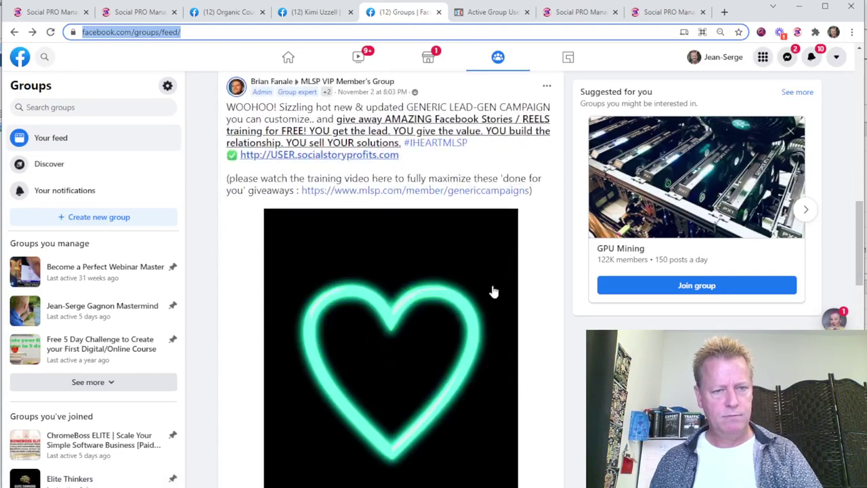
pyautogui.scroll(-8, 493, 291)
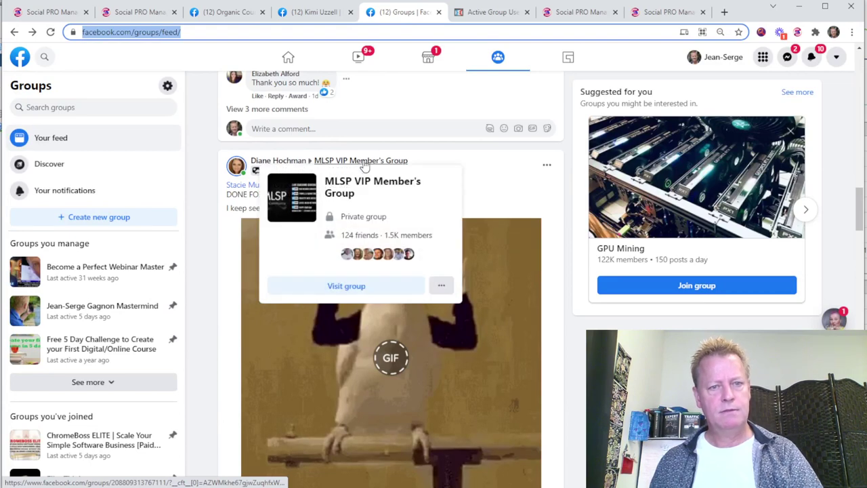
pyautogui.click(365, 165)
pyautogui.click(244, 35)
pyautogui.hotkey('ctrl', 'c')
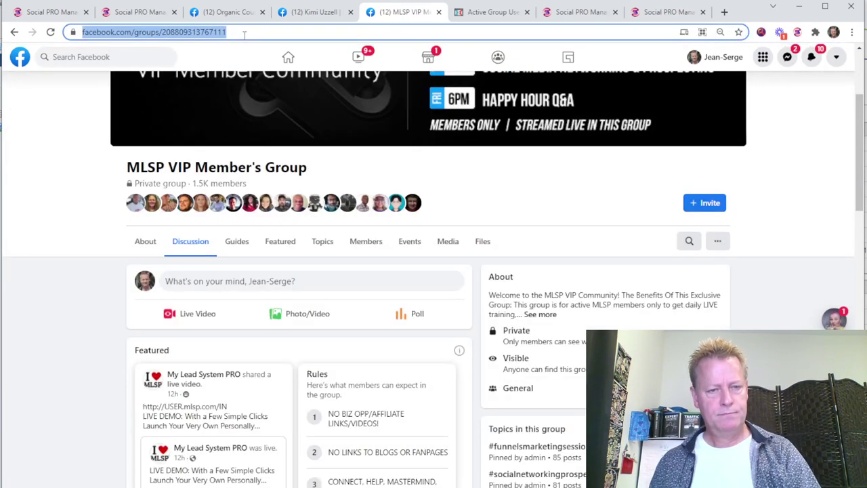
# - Add the copied MLSP VIP Member's Group URL to the extension's group list
pyautogui.click(797, 32)
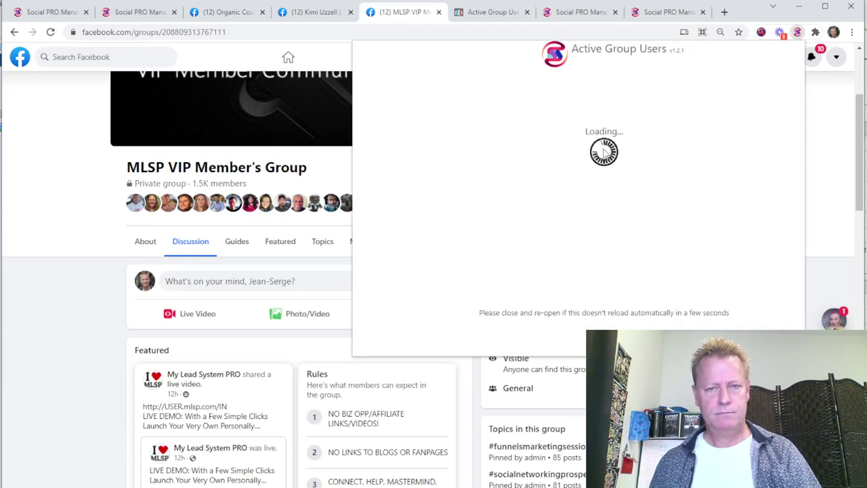
pyautogui.click(535, 82)
pyautogui.hotkey('ctrl', 'v')
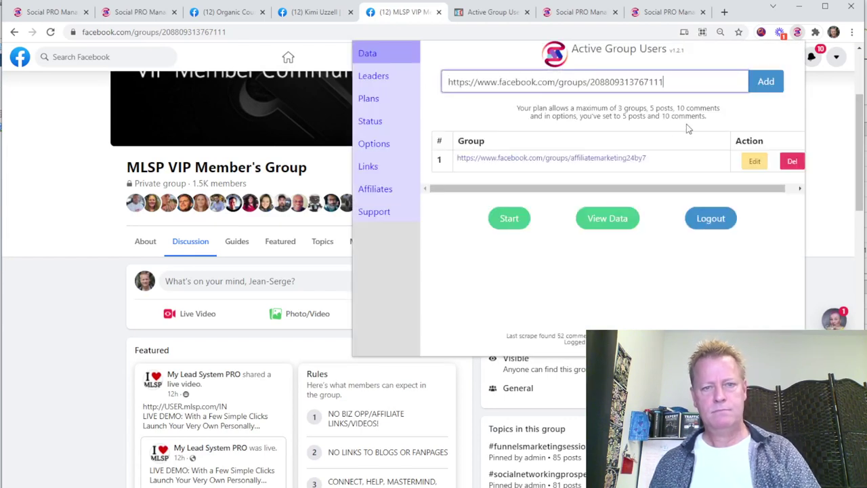
pyautogui.click(759, 84)
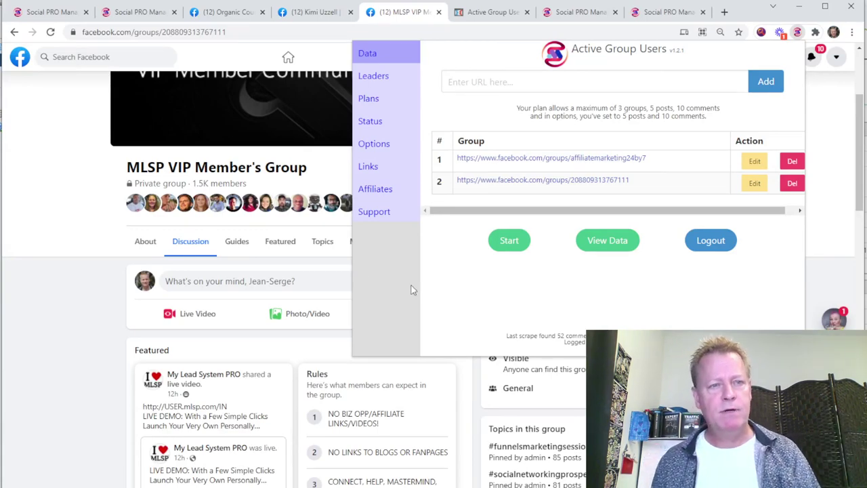
# - Switch to the Social PRO Manager Leaders page to show the top leader rankings
pyautogui.click(75, 11)
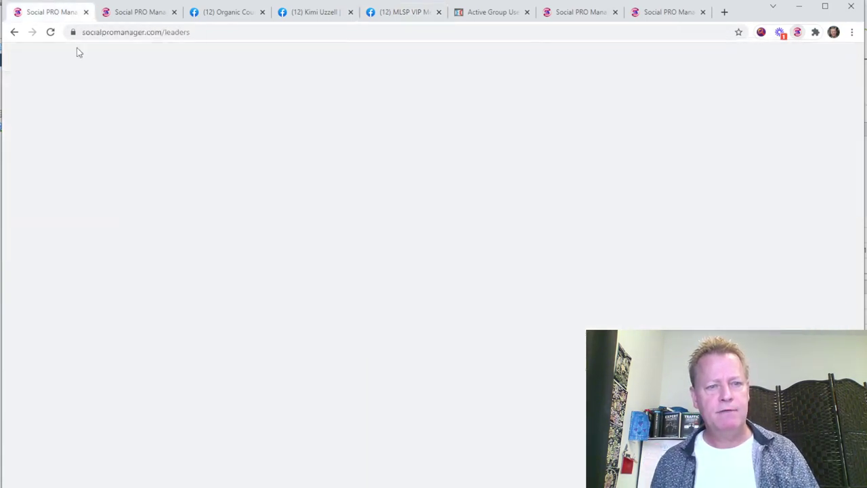
pyautogui.click(134, 13)
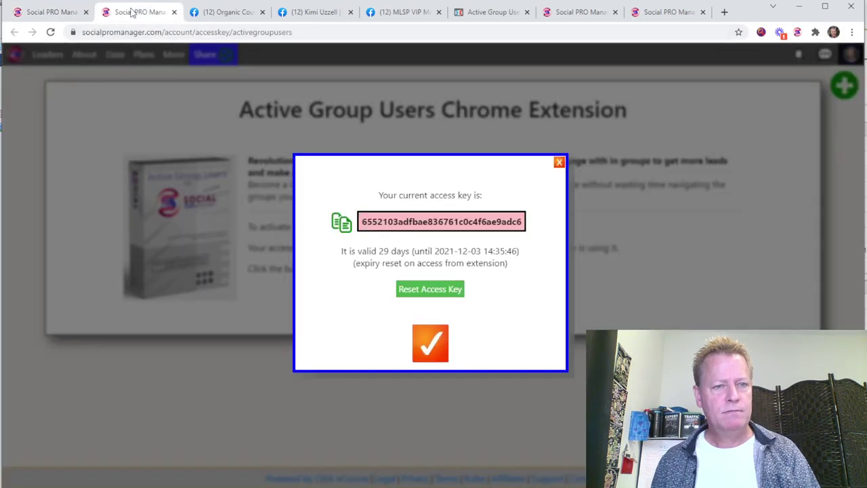
pyautogui.click(59, 13)
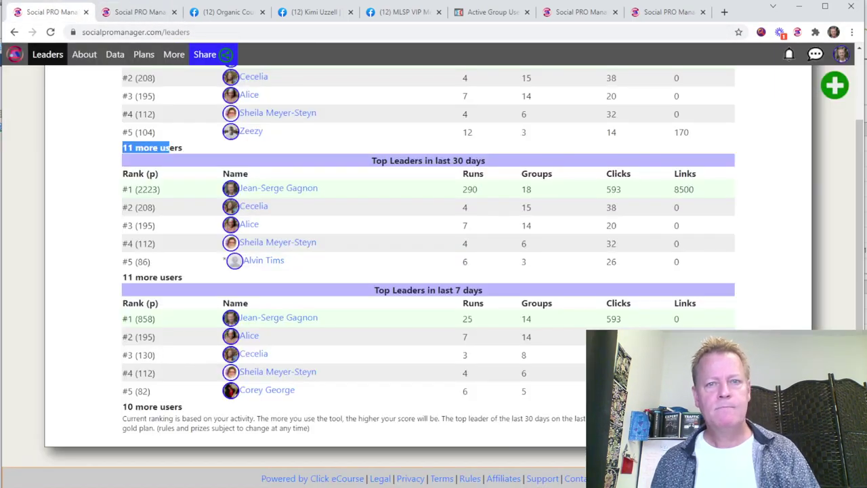
# - Start a scrape of the listed groups from the extension on the access key page, enlarge the scraping window and close it
pyautogui.click(586, 19)
pyautogui.click(659, 17)
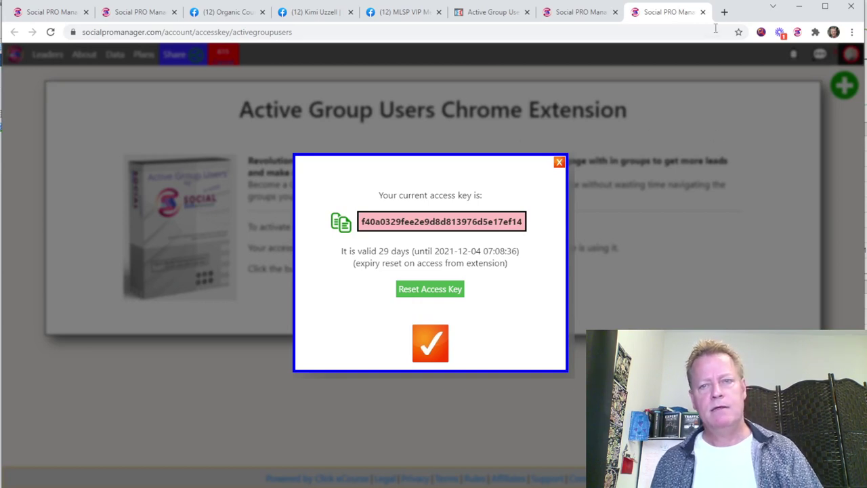
pyautogui.click(797, 32)
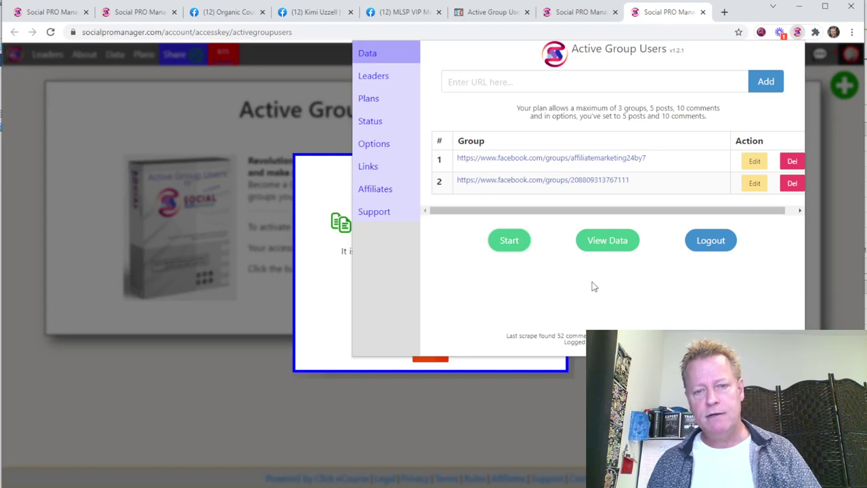
pyautogui.click(506, 239)
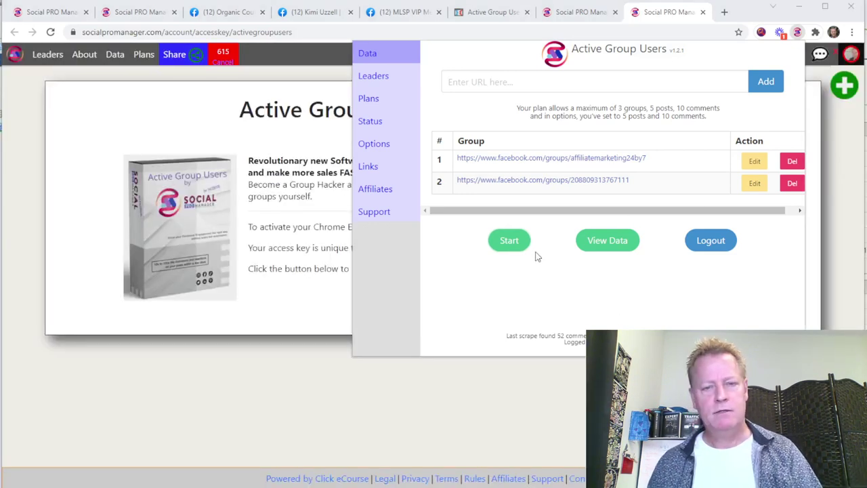
pyautogui.click(504, 247)
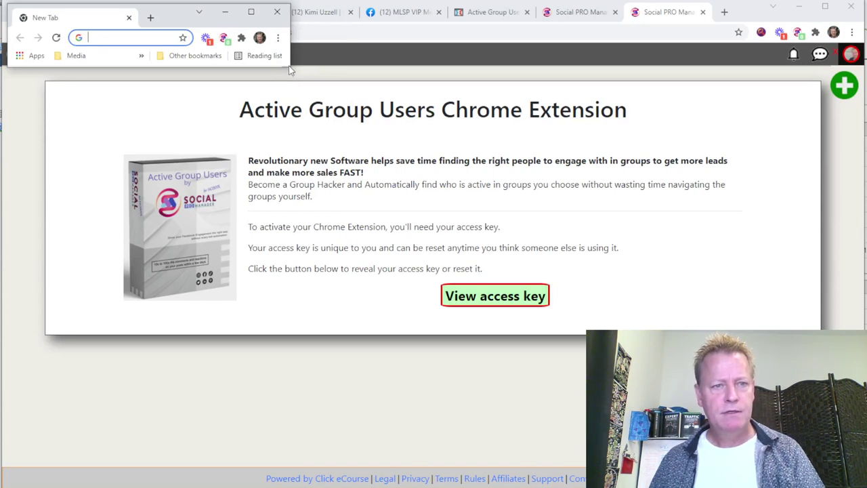
pyautogui.moveTo(291, 66); pyautogui.dragTo(653, 371)
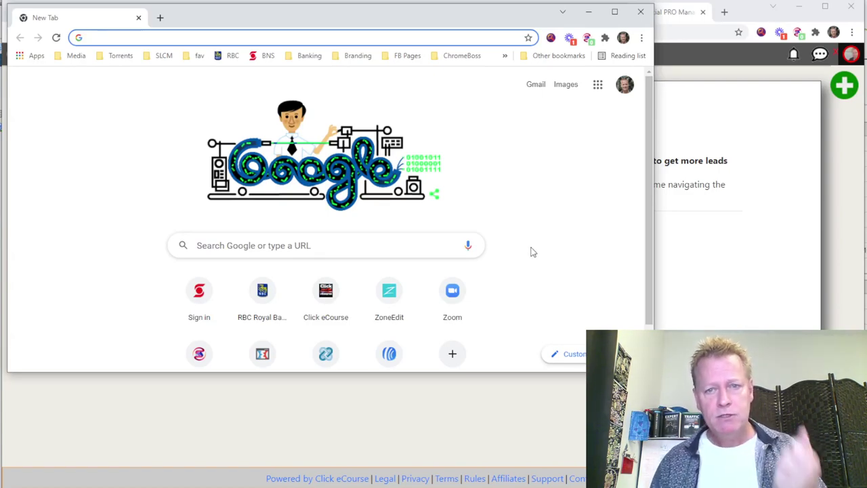
pyautogui.click(640, 13)
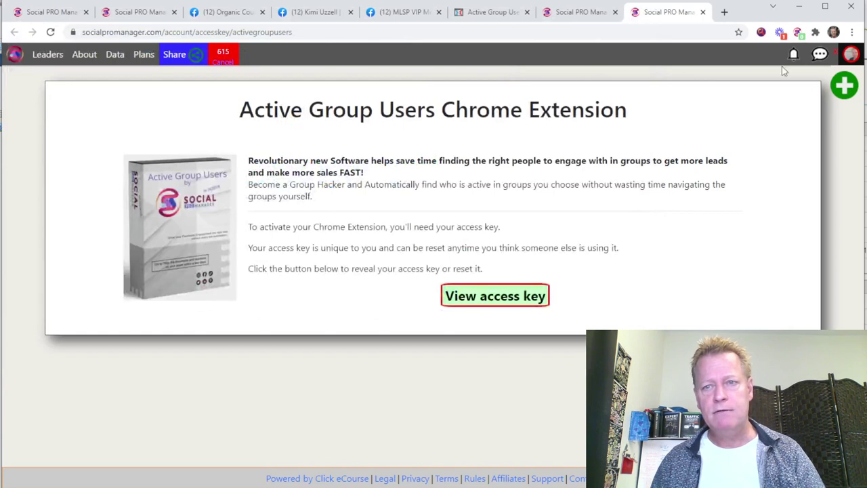
# - Set the extension's scraping speed to Faster in its options
pyautogui.click(797, 32)
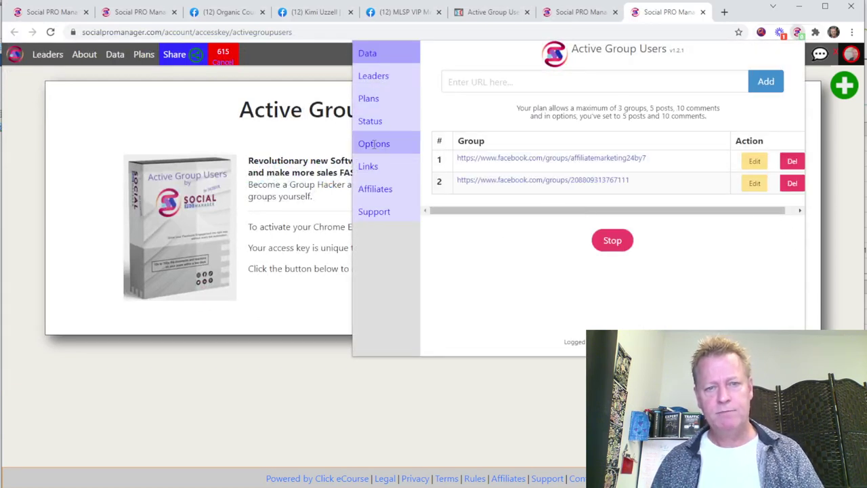
pyautogui.click(374, 143)
pyautogui.click(564, 132)
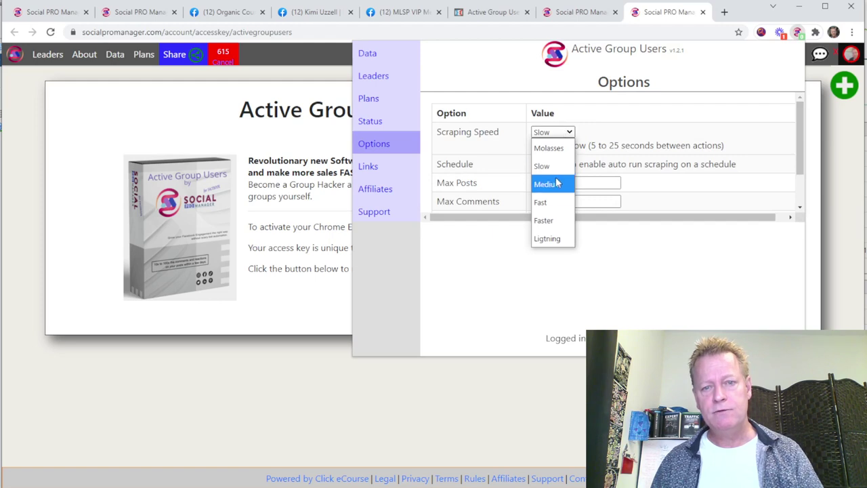
pyautogui.click(553, 221)
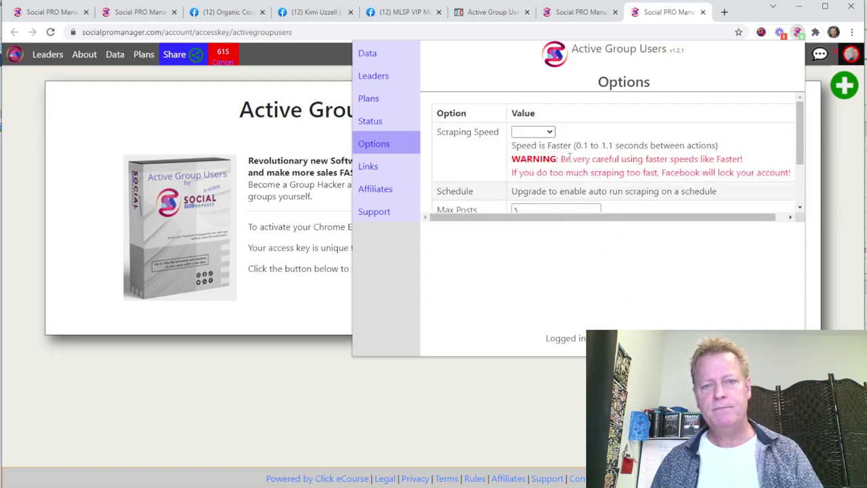
# - Set the extension's Max Comments option to 5 and Max Posts to 3
pyautogui.scroll(-1, 540, 171)
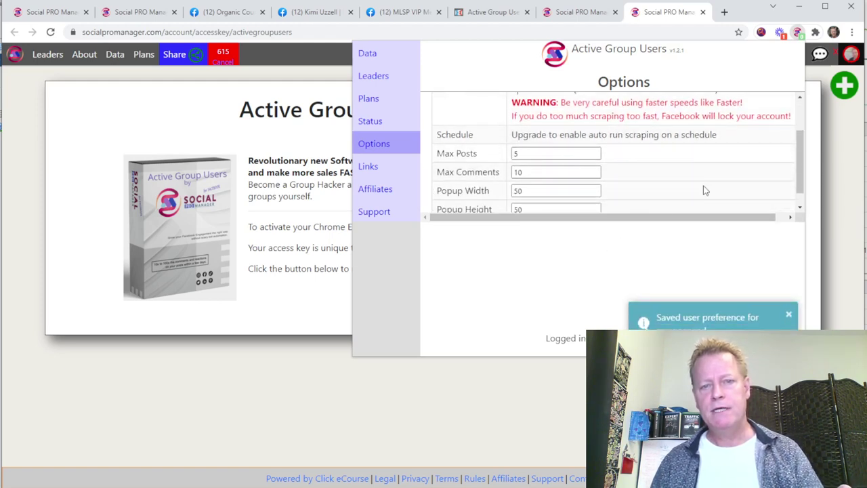
pyautogui.moveTo(535, 172); pyautogui.dragTo(489, 173)
pyautogui.write('5')
pyautogui.click(525, 153)
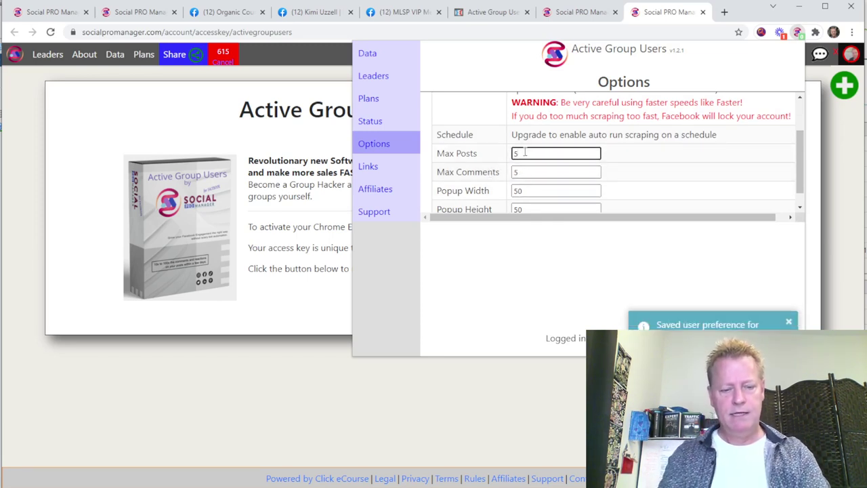
pyautogui.write('3')
pyautogui.click(507, 264)
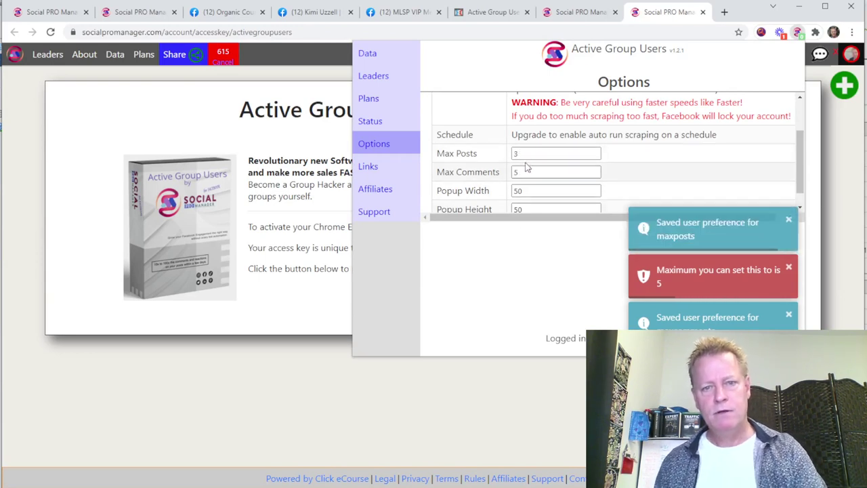
# - Stop the running scrape and start a new one on the listed groups, enlarging the scraping window
pyautogui.click(382, 60)
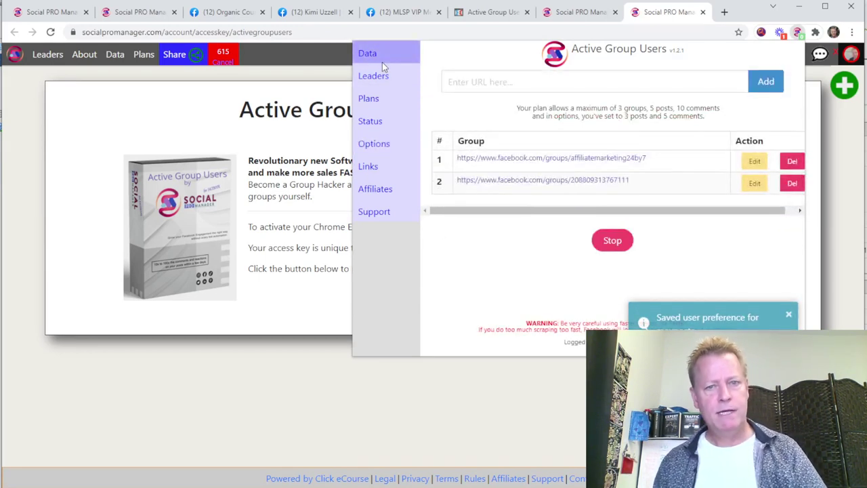
pyautogui.click(612, 241)
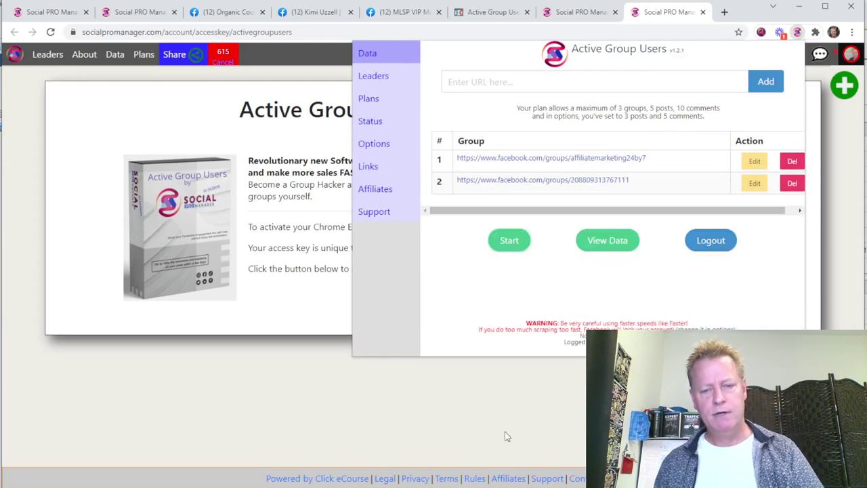
pyautogui.click(296, 487)
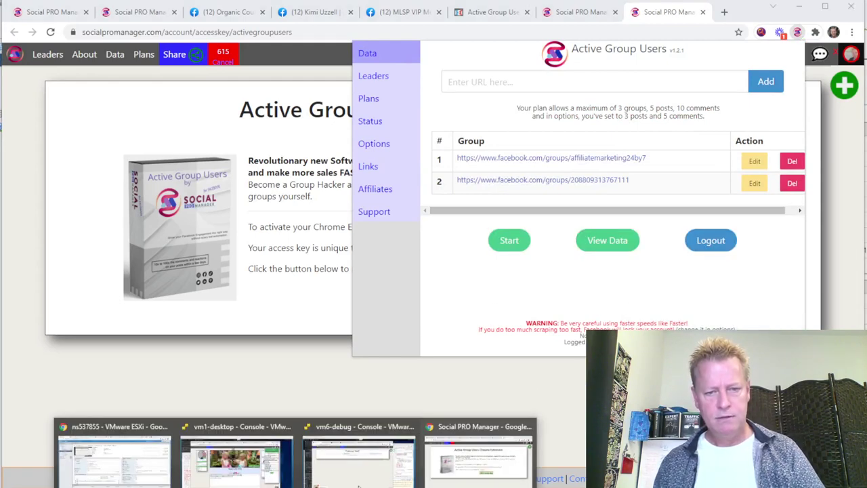
pyautogui.click(520, 288)
pyautogui.click(514, 250)
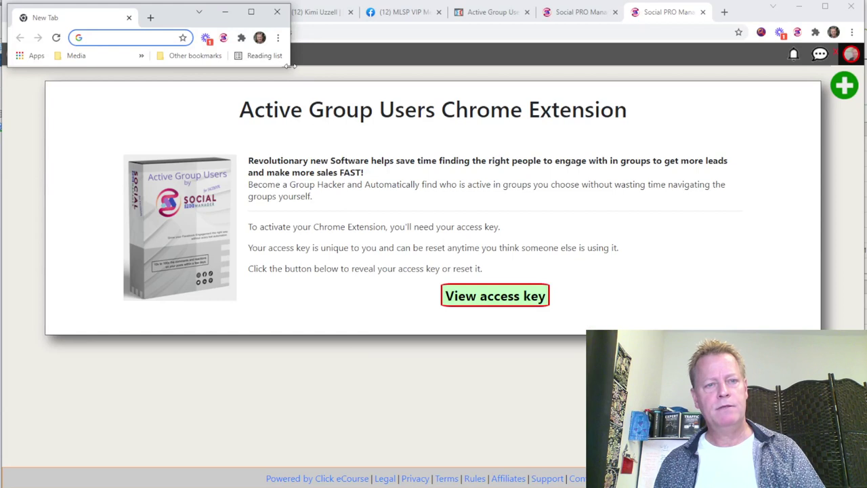
pyautogui.moveTo(289, 69); pyautogui.dragTo(608, 377)
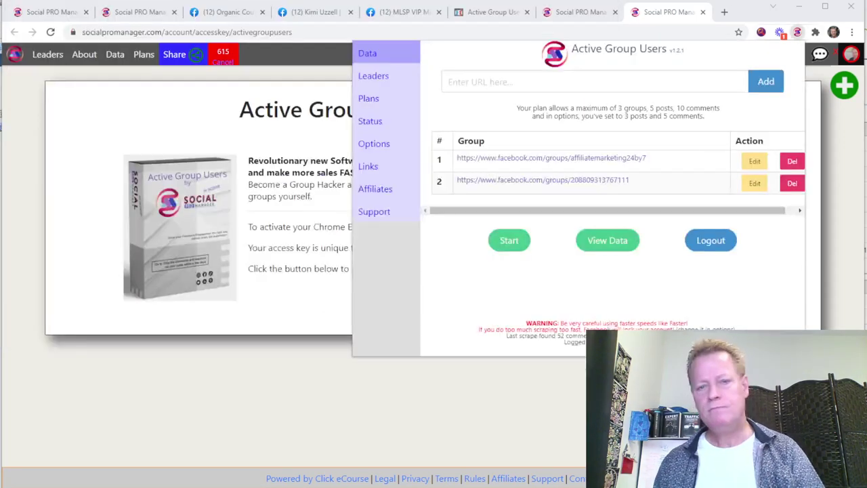
pyautogui.click(508, 241)
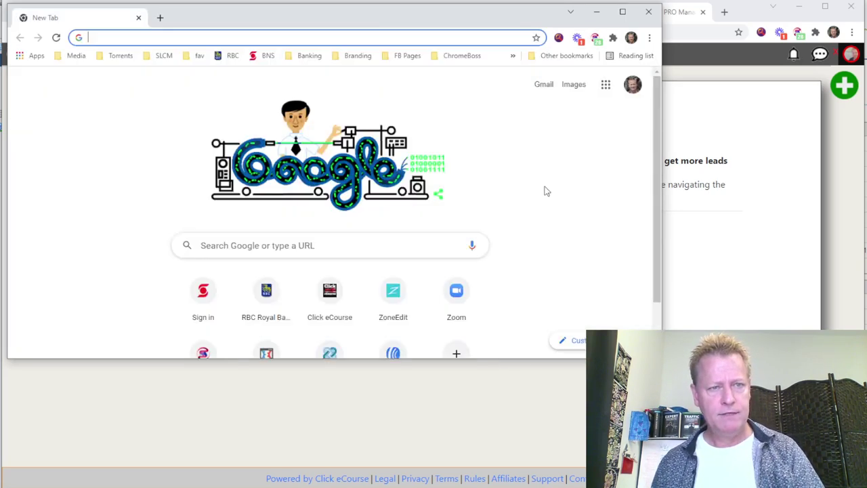
# - Open the user data from the extension and look through the profiles and comments collected in the latest scrape
pyautogui.click(798, 32)
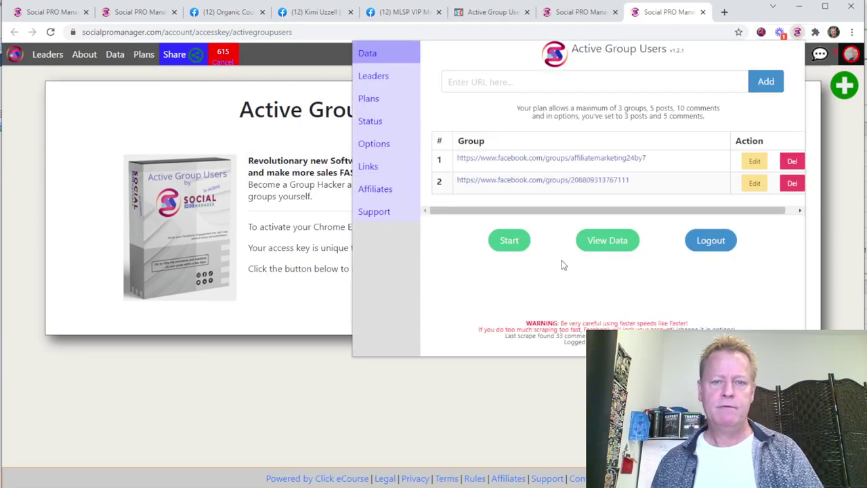
pyautogui.moveTo(556, 336); pyautogui.dragTo(595, 344)
pyautogui.click(653, 278)
pyautogui.click(608, 241)
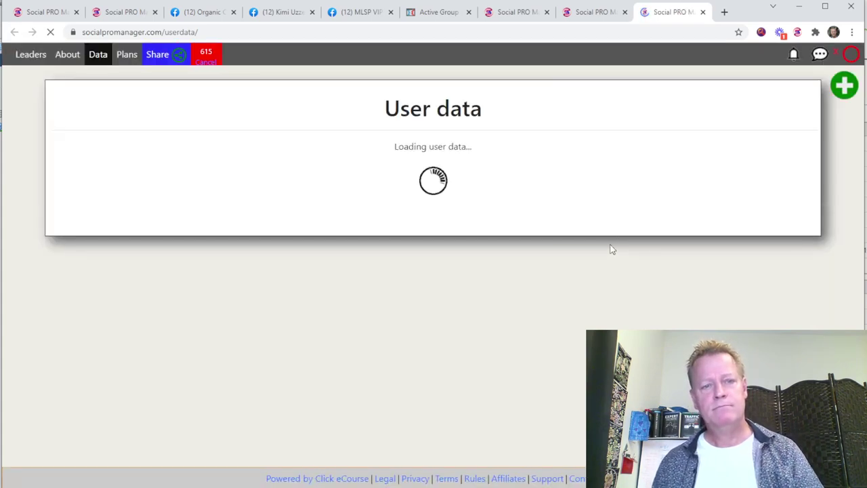
pyautogui.scroll(-3, 278, 363)
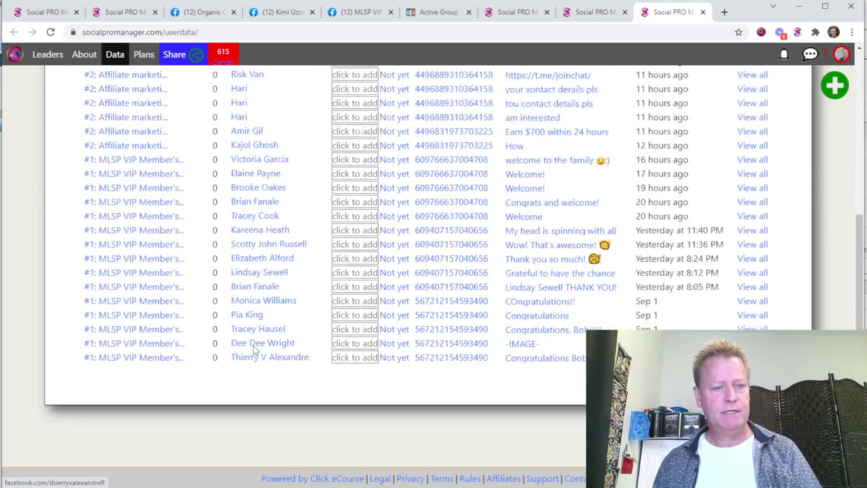
pyautogui.scroll(3, 237, 363)
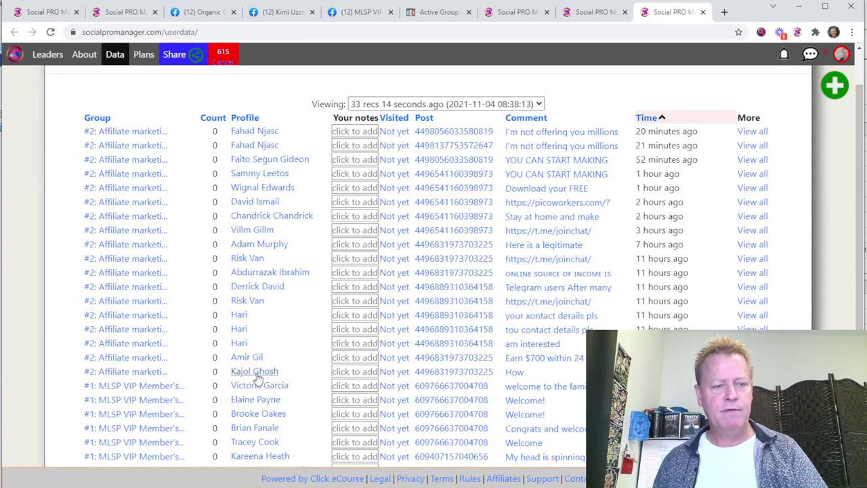
pyautogui.scroll(-3, 257, 381)
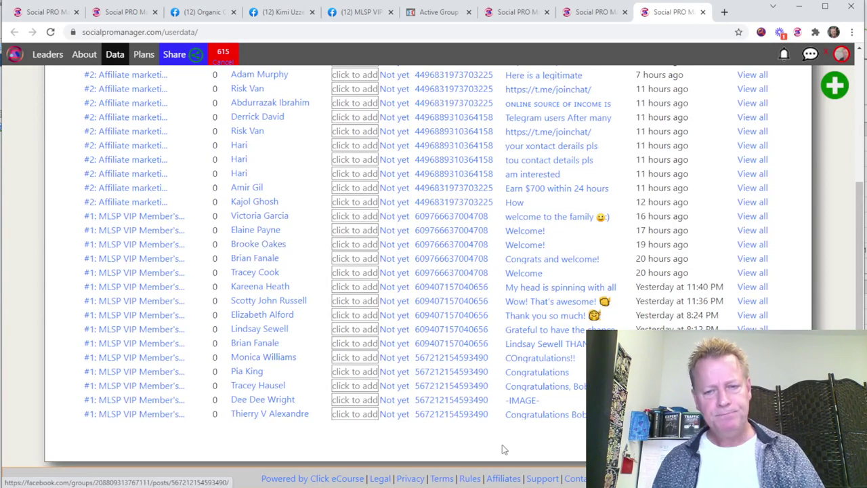
pyautogui.scroll(4, 277, 314)
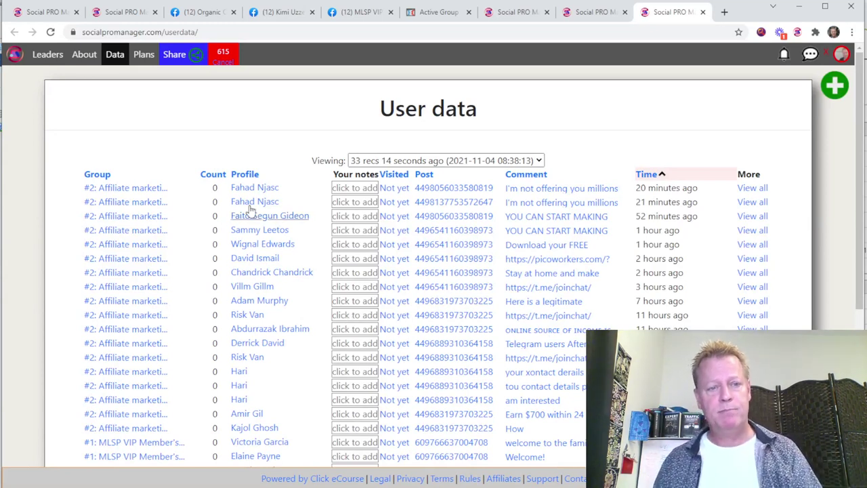
# - Open the Facebook profile of the first listed commenter, review its posts and return to the user data
pyautogui.click(264, 188)
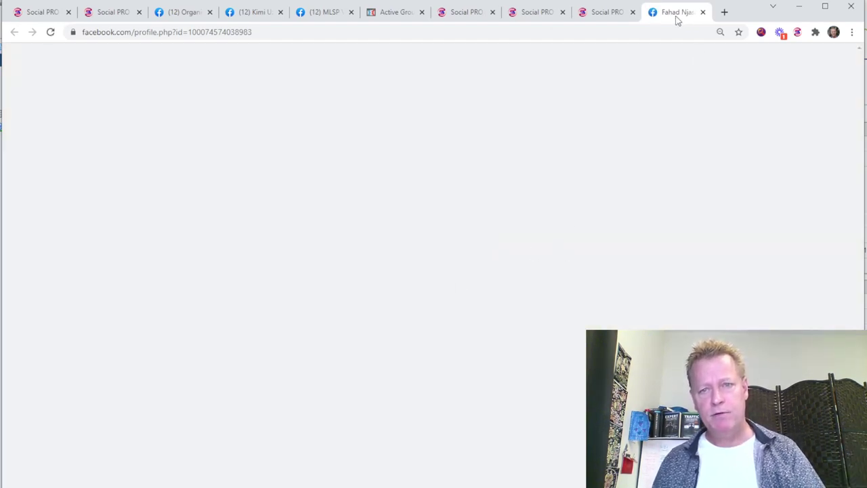
pyautogui.scroll(-2, 461, 271)
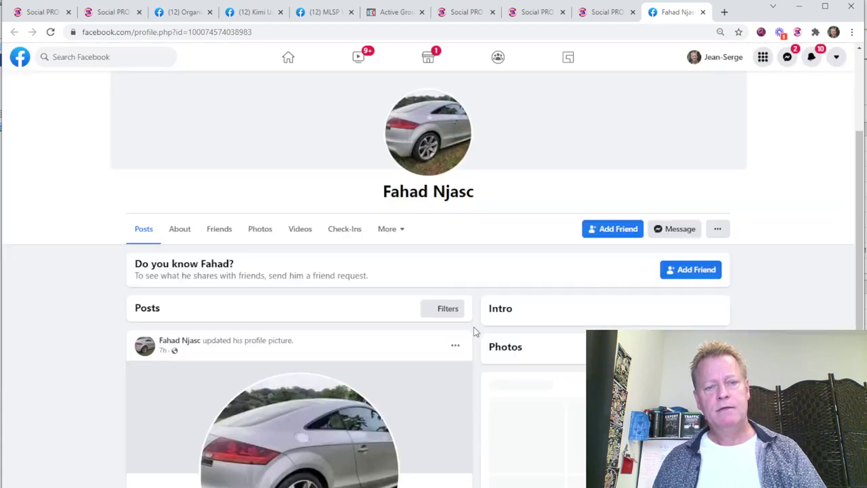
pyautogui.scroll(-3, 530, 324)
pyautogui.scroll(1, 476, 327)
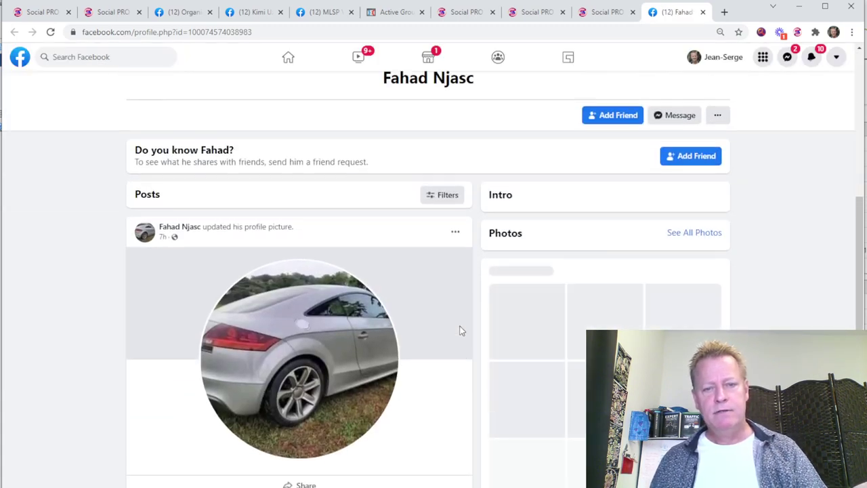
pyautogui.scroll(3, 459, 331)
pyautogui.scroll(-4, 459, 330)
pyautogui.scroll(2, 459, 330)
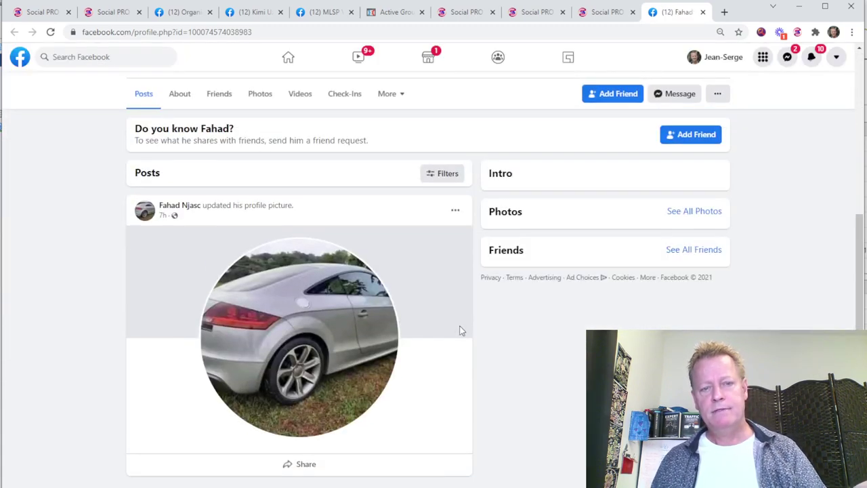
pyautogui.scroll(-1, 459, 331)
pyautogui.scroll(3, 459, 330)
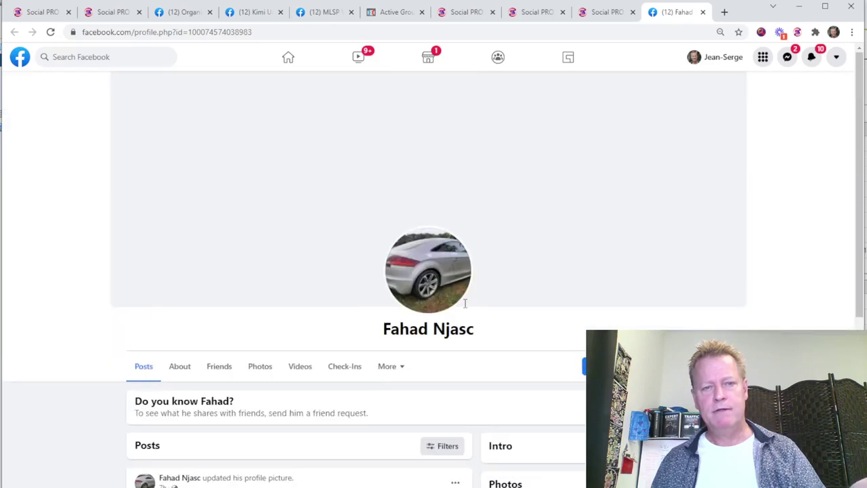
pyautogui.click(702, 12)
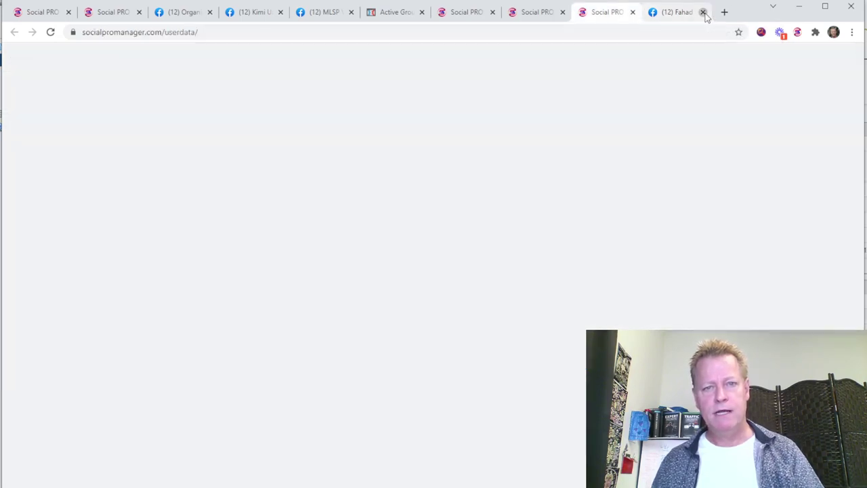
# - Add the note "No posts" to the first commenter's record in the user data
pyautogui.click(347, 190)
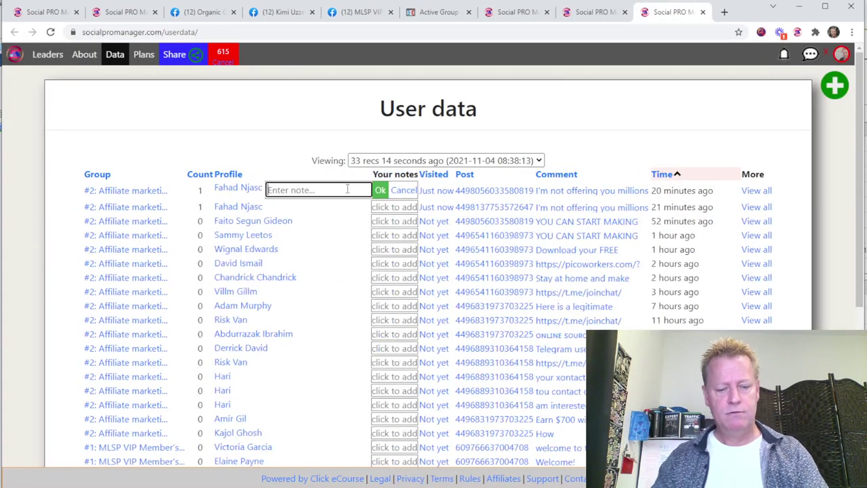
pyautogui.write('No posts')
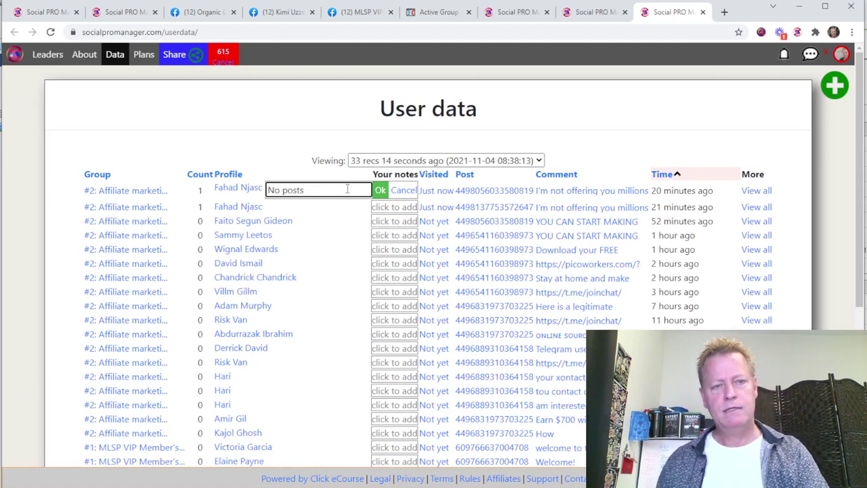
pyautogui.click(380, 192)
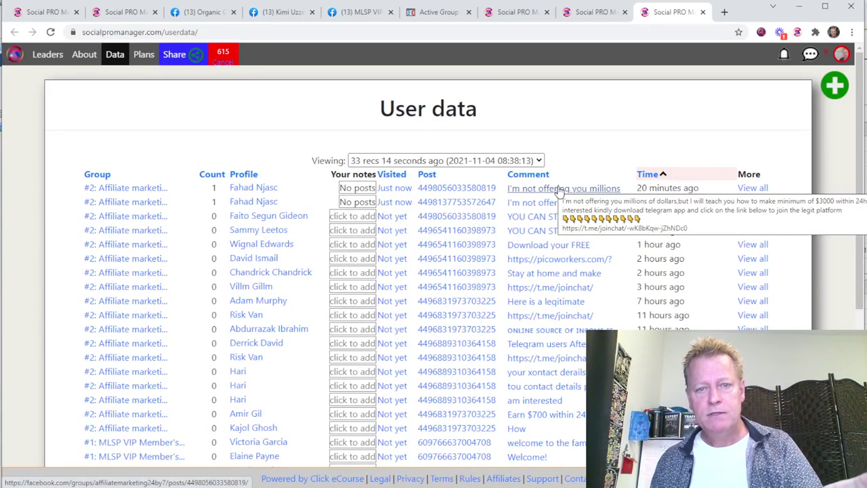
# - Open the Affiliate marketing group post behind the first record's comment and find that comment beneath the post
pyautogui.click(559, 190)
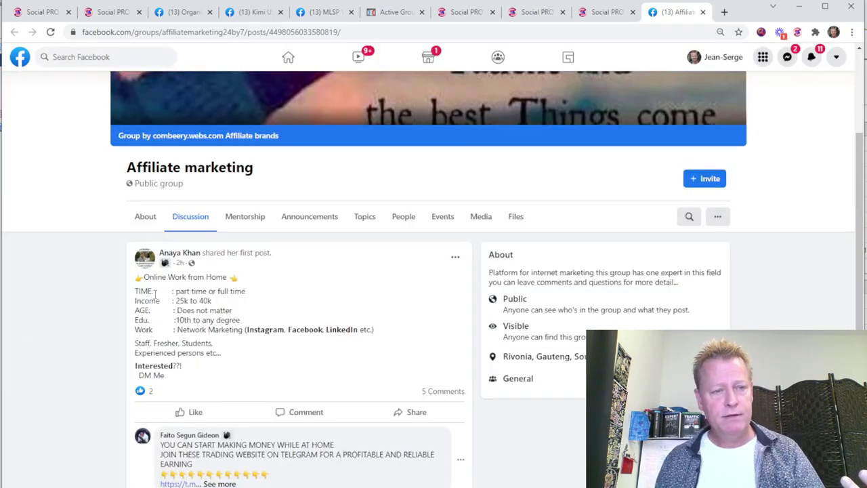
pyautogui.scroll(-3, 197, 372)
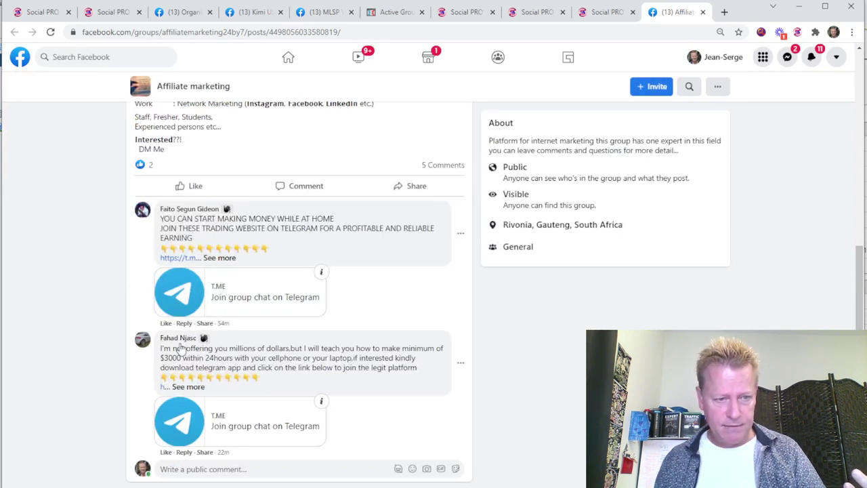
# - Preview the profile card of the record's commenter beneath the group post, then close the post and return to the user data
pyautogui.moveTo(177, 339)
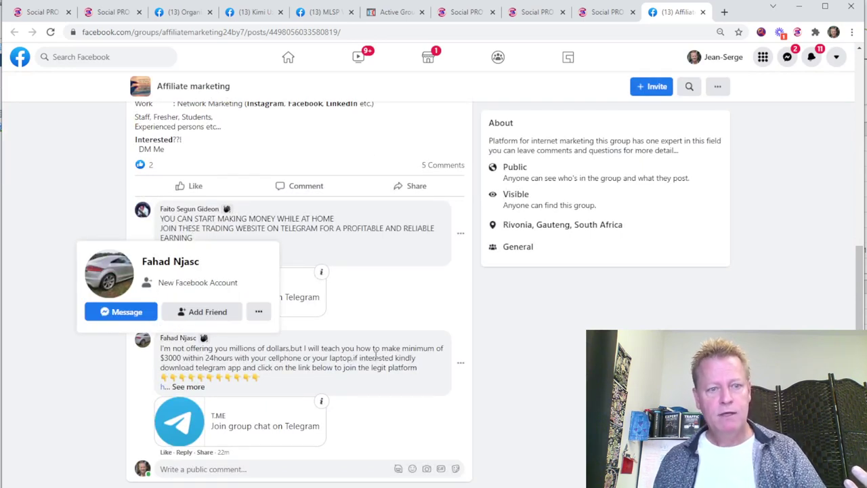
pyautogui.scroll(-1, 402, 318)
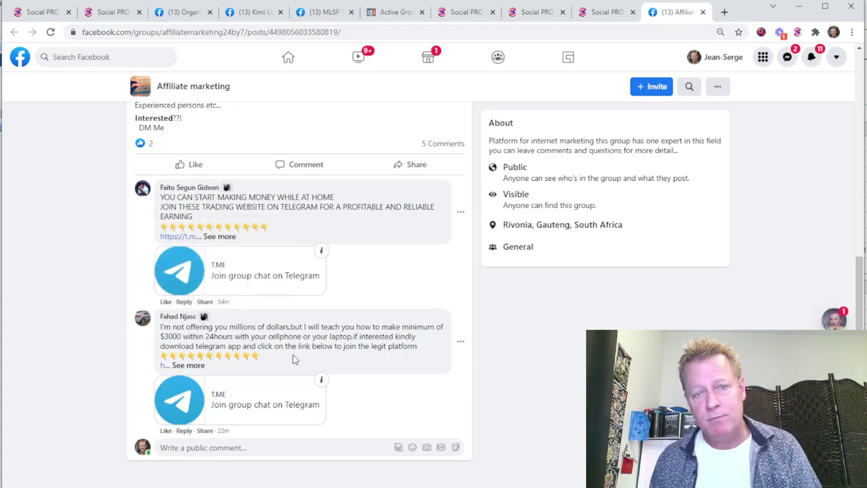
pyautogui.click(702, 12)
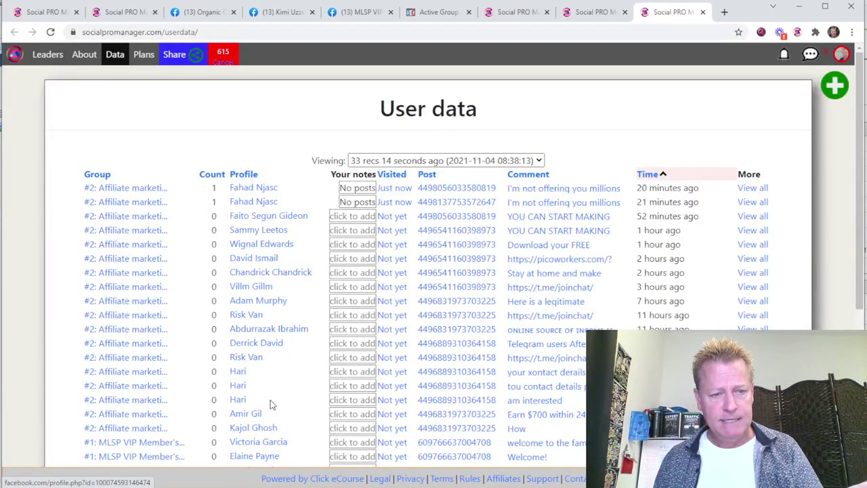
# - Look through the user data records collected from the Affiliate marketing and MLSP VIP Member's groups, including their post links
pyautogui.scroll(-3, 270, 399)
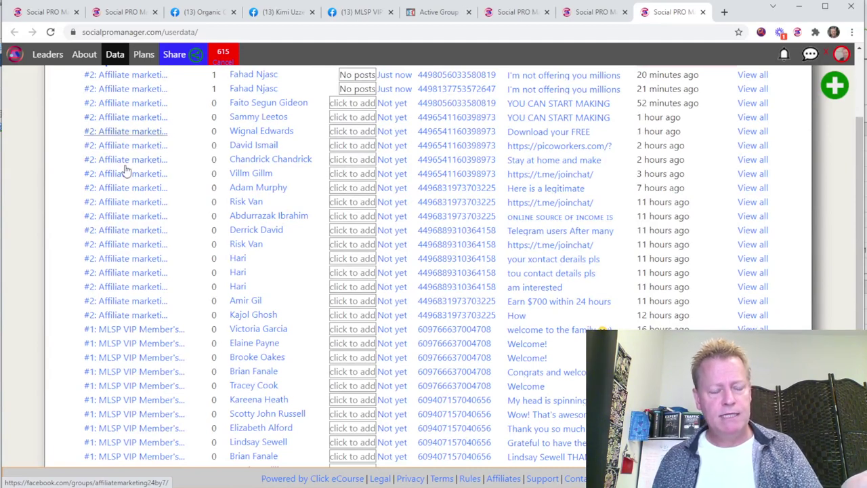
pyautogui.scroll(-3, 172, 304)
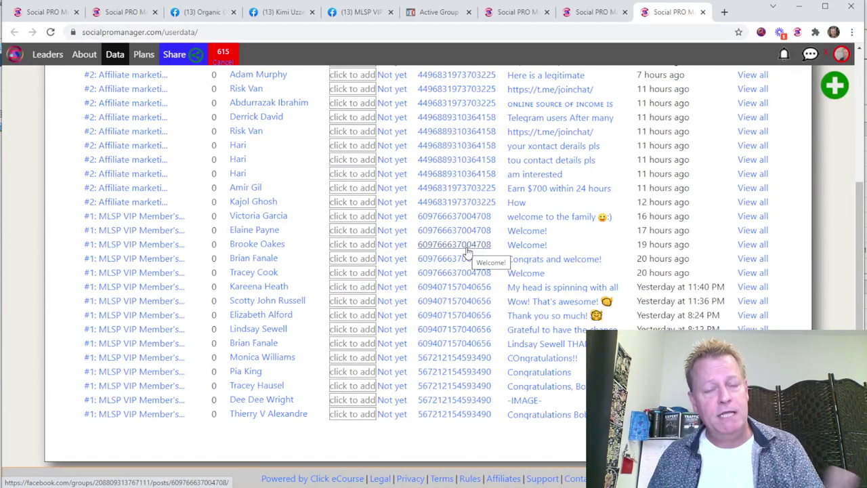
pyautogui.scroll(1, 457, 244)
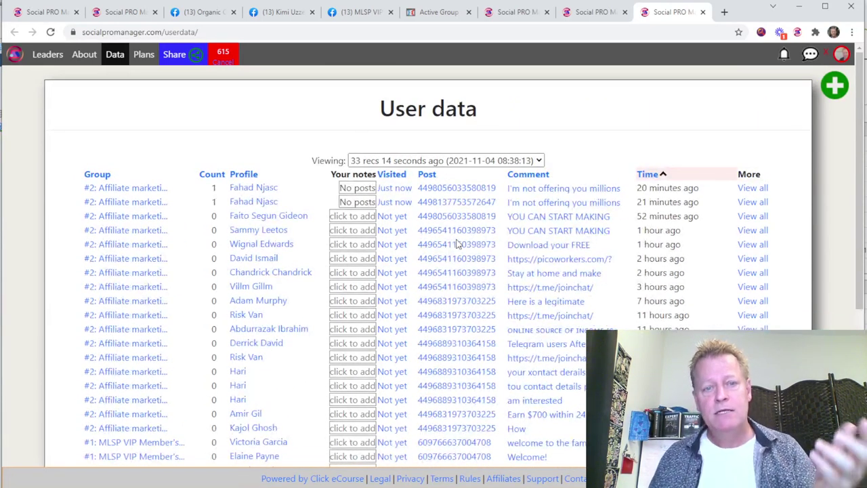
pyautogui.scroll(-4, 457, 244)
pyautogui.scroll(3, 457, 243)
pyautogui.rightClick(456, 244)
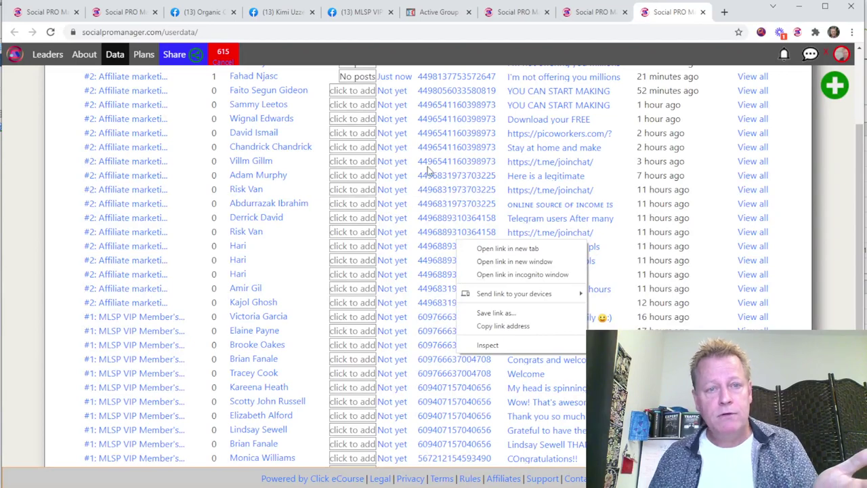
# - Switch to the Organic Course Selling Mastery group and examine the comments and replies beneath its older posts
pyautogui.click(207, 19)
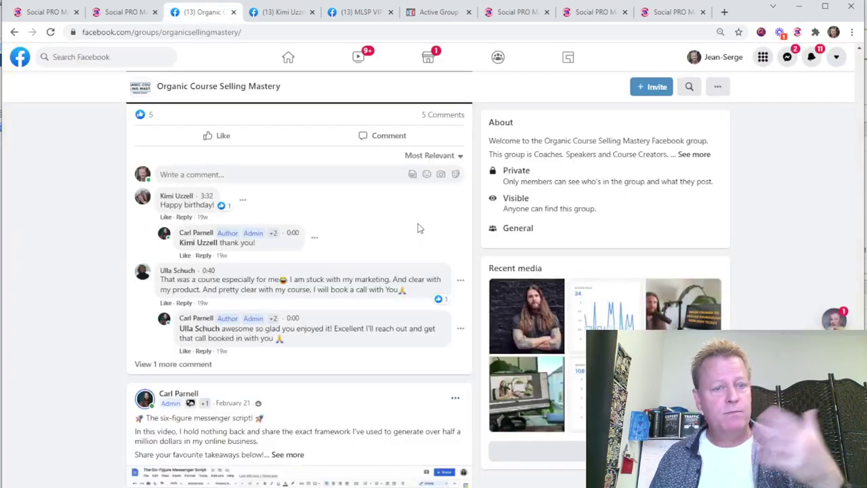
pyautogui.scroll(-20, 399, 241)
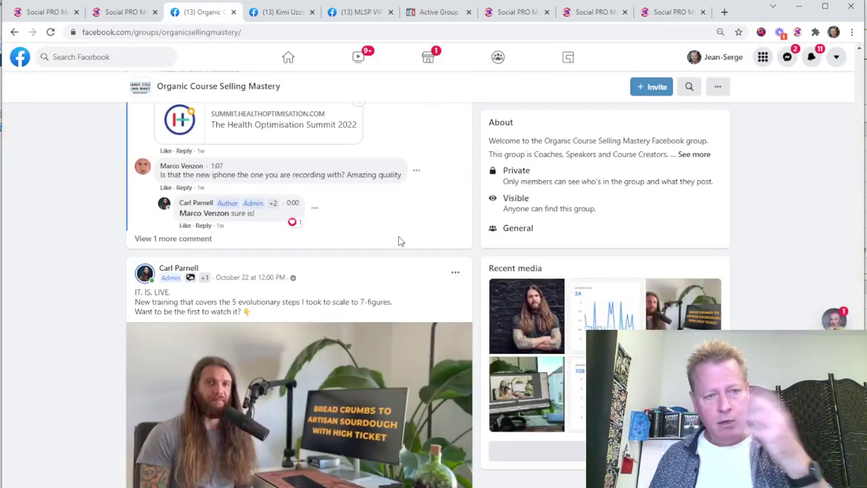
pyautogui.scroll(3, 201, 203)
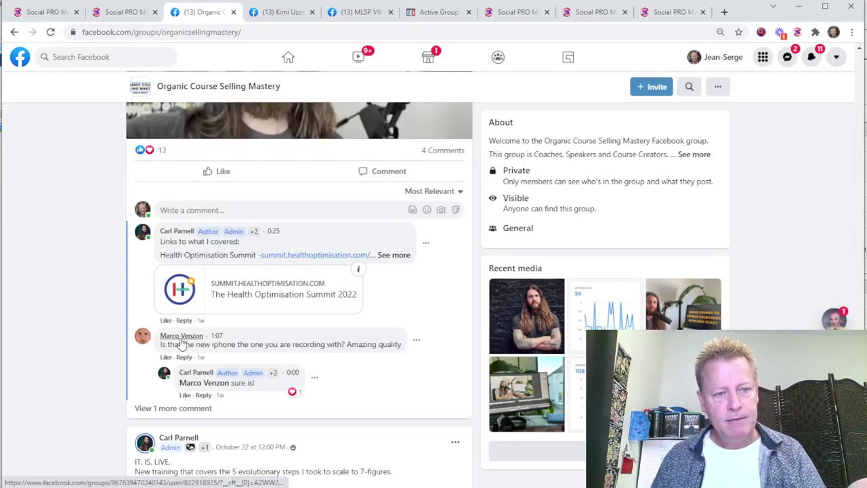
pyautogui.scroll(-8, 182, 344)
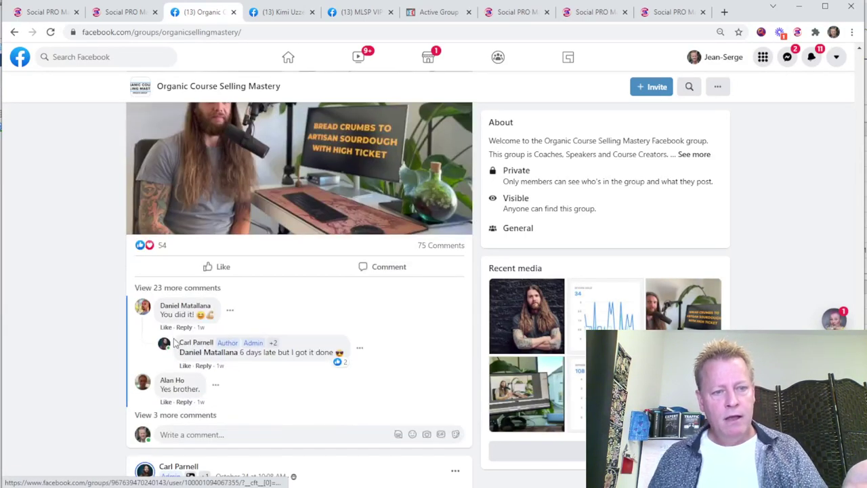
pyautogui.scroll(-3, 257, 318)
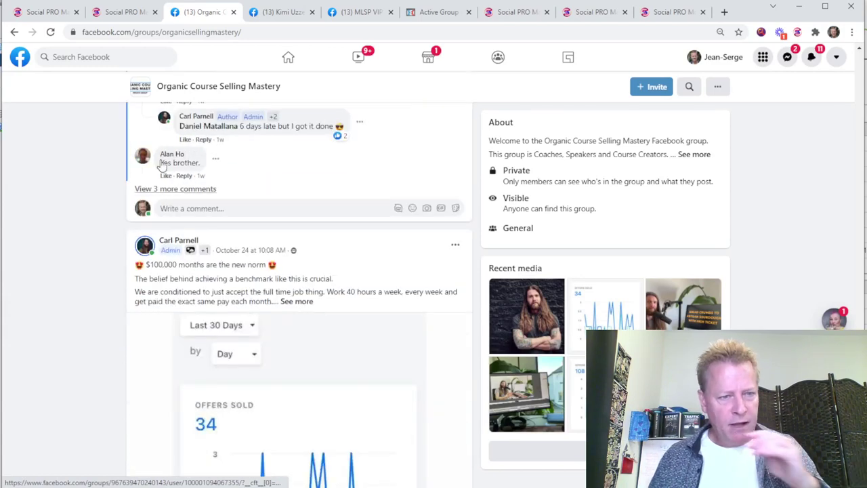
pyautogui.scroll(-4, 284, 325)
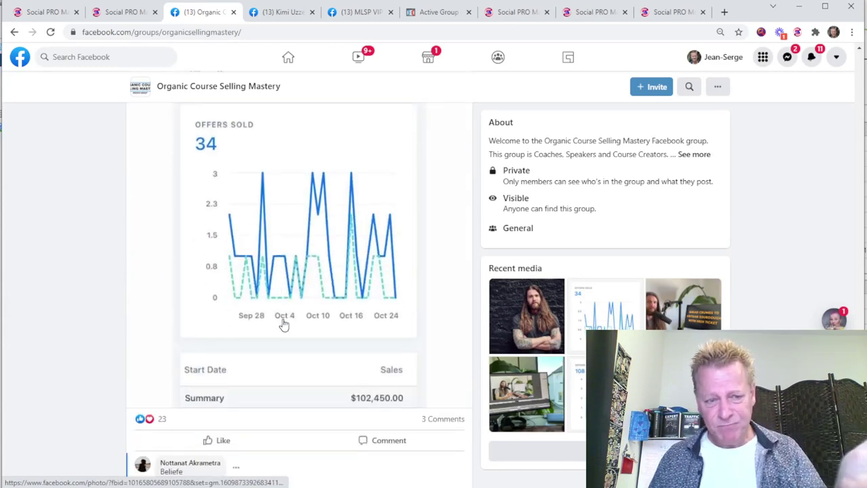
pyautogui.scroll(-5, 283, 323)
pyautogui.scroll(-5, 283, 324)
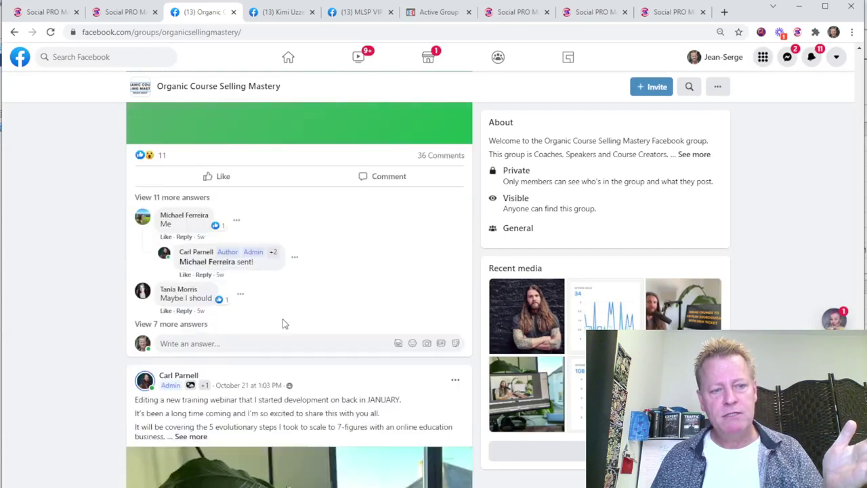
pyautogui.scroll(7, 283, 323)
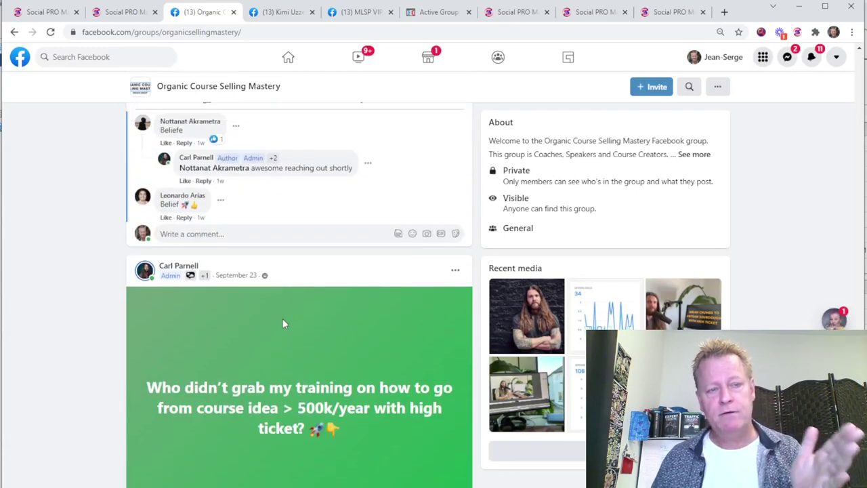
pyautogui.scroll(3, 283, 324)
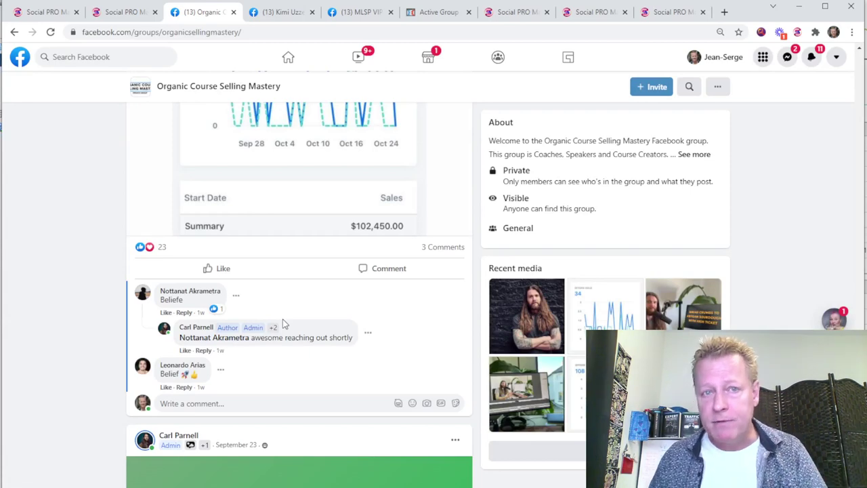
pyautogui.scroll(4, 283, 324)
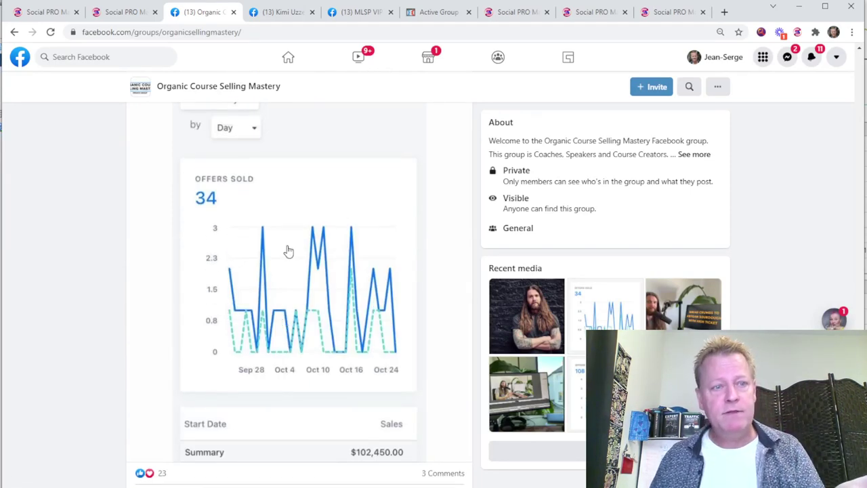
# - From the top of the group's feed, find the recent live video about 59 days left in 2021 and preview a commenter's profile card
pyautogui.moveTo(858, 189); pyautogui.dragTo(858, 62)
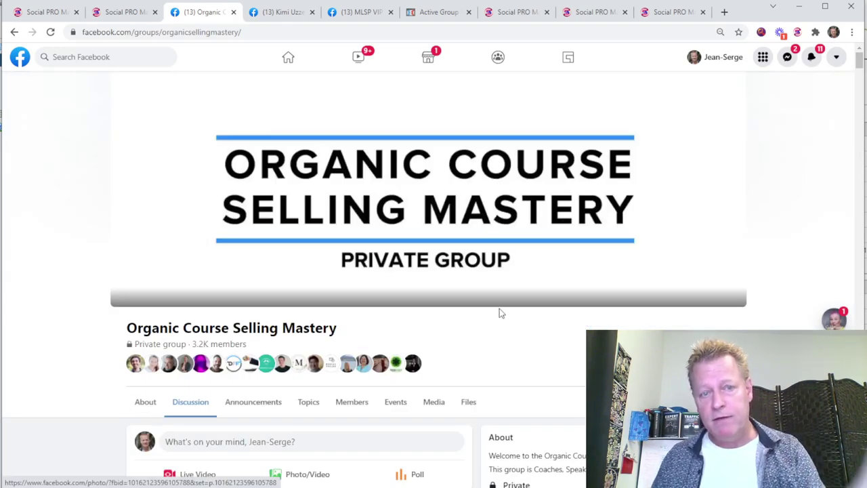
pyautogui.scroll(-4, 459, 365)
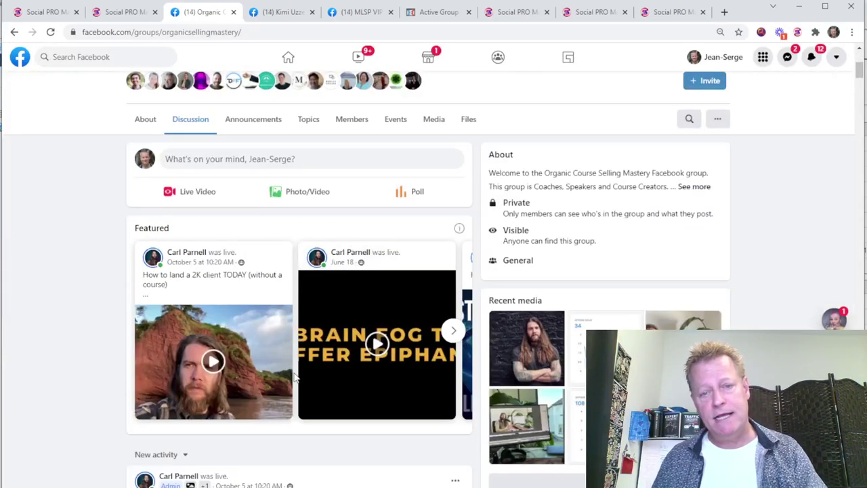
pyautogui.scroll(-5, 294, 379)
pyautogui.scroll(-8, 355, 371)
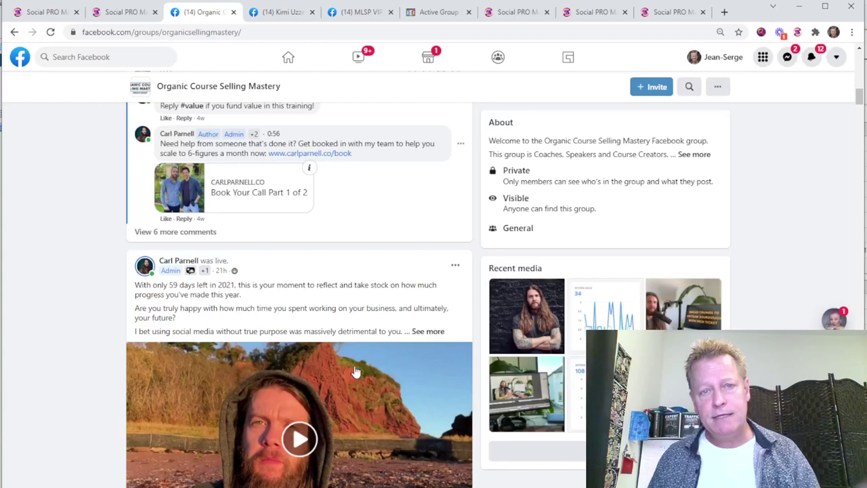
pyautogui.scroll(-4, 351, 359)
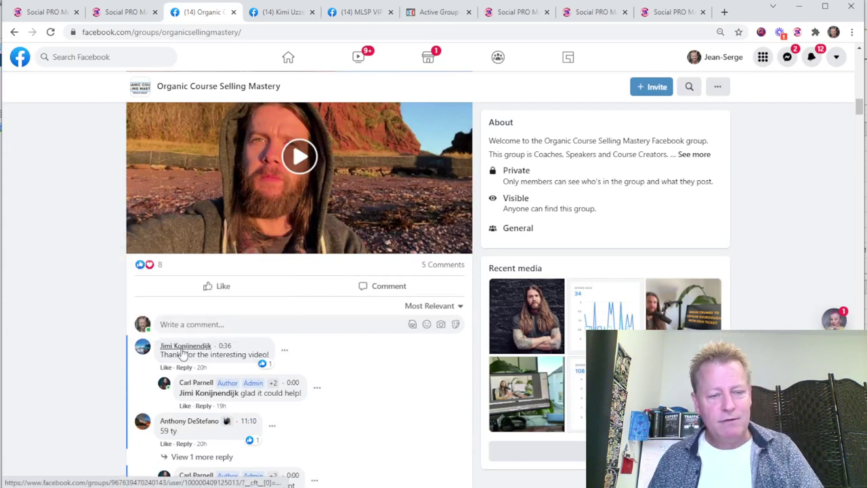
pyautogui.moveTo(183, 353)
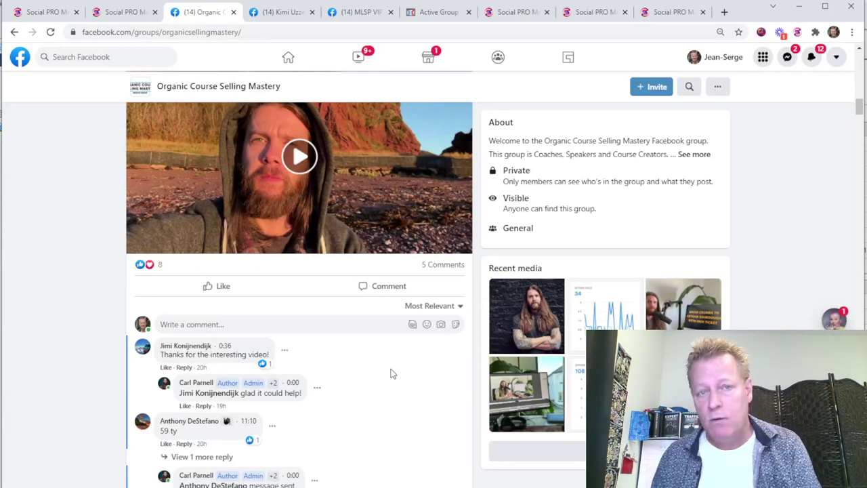
pyautogui.scroll(-3, 390, 373)
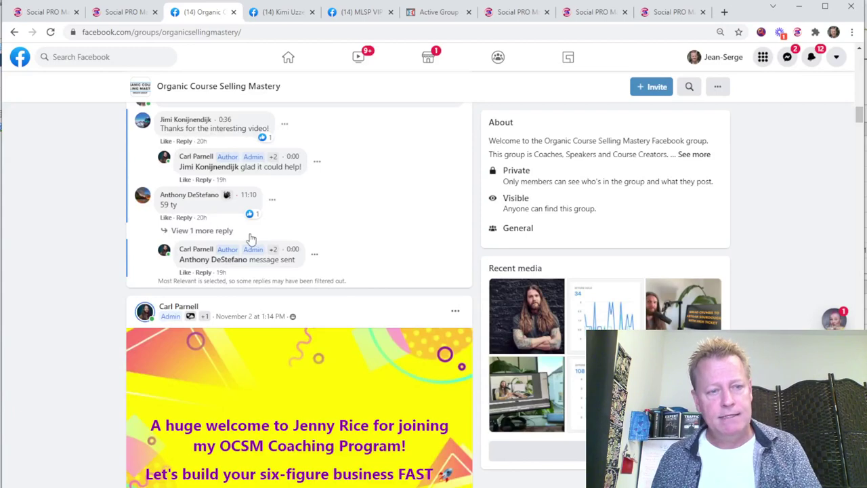
pyautogui.moveTo(193, 200)
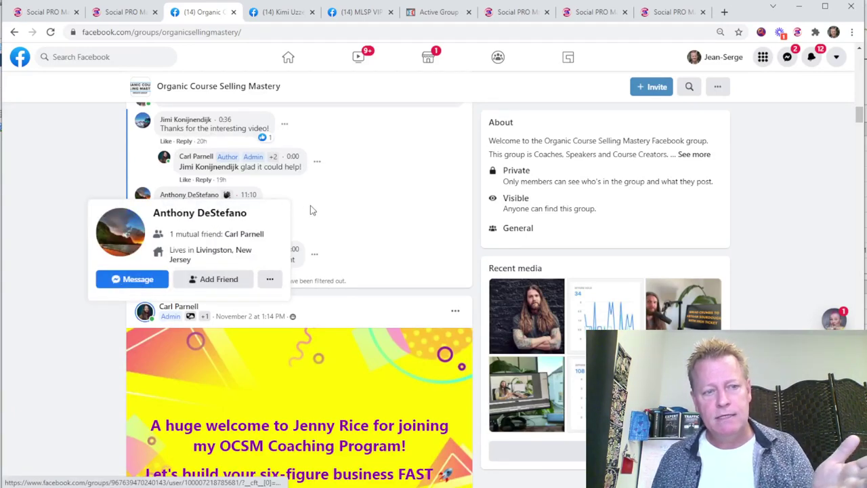
# - Review the comments under the group's yellow announcement posts and return to the group's header and About details
pyautogui.scroll(-5, 396, 252)
pyautogui.scroll(-3, 395, 252)
pyautogui.scroll(3, 397, 251)
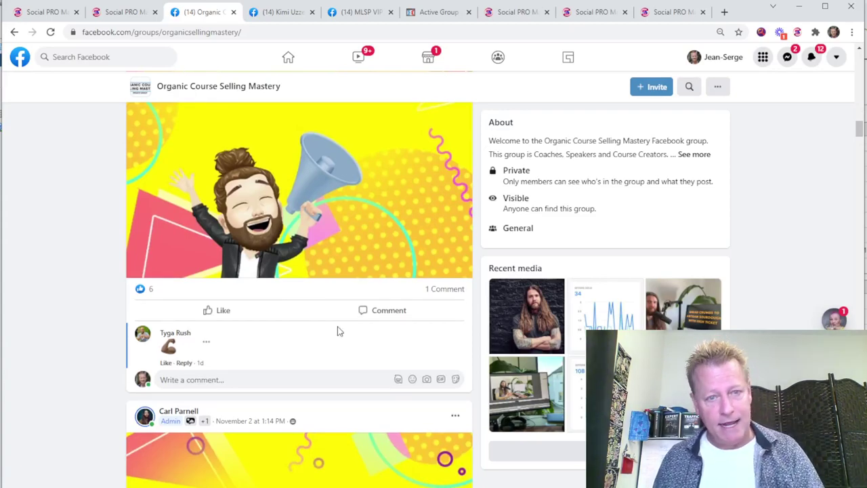
pyautogui.scroll(-3, 339, 330)
pyautogui.scroll(10, 339, 331)
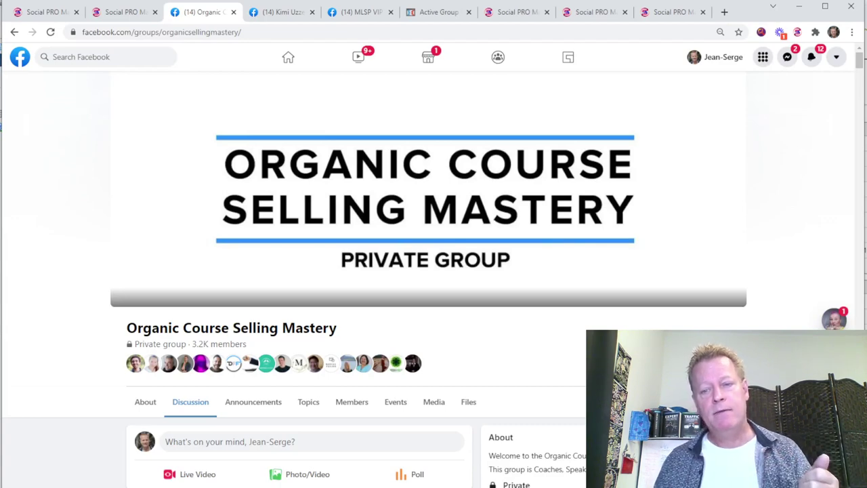
pyautogui.scroll(-3, 398, 336)
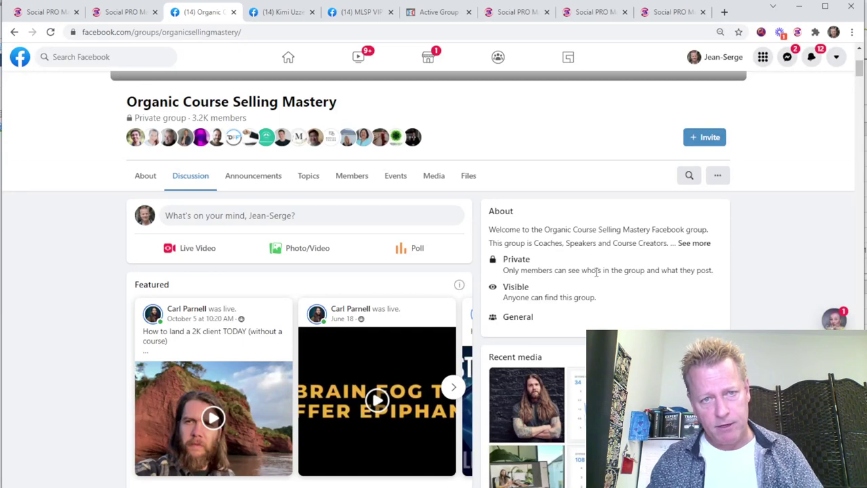
# - Switch to the activegroupusers.com page and look over the free 14 day trial offer and product description
pyautogui.click(433, 13)
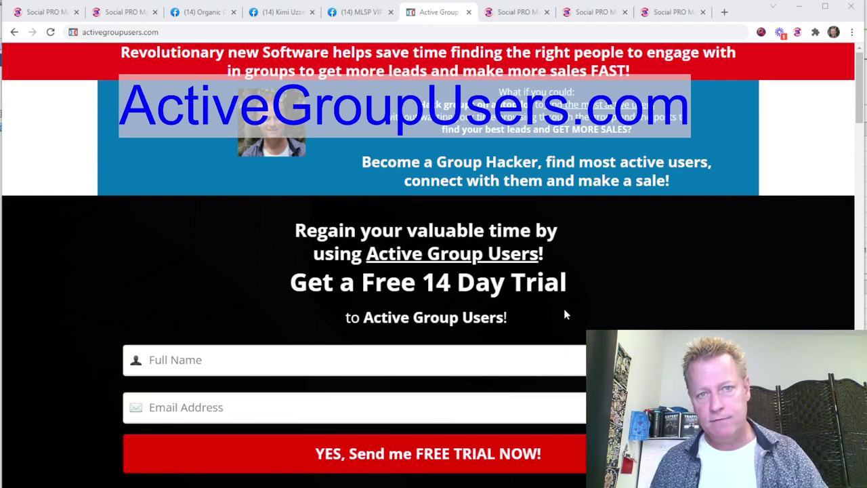
pyautogui.scroll(-15, 563, 308)
pyautogui.scroll(20, 563, 309)
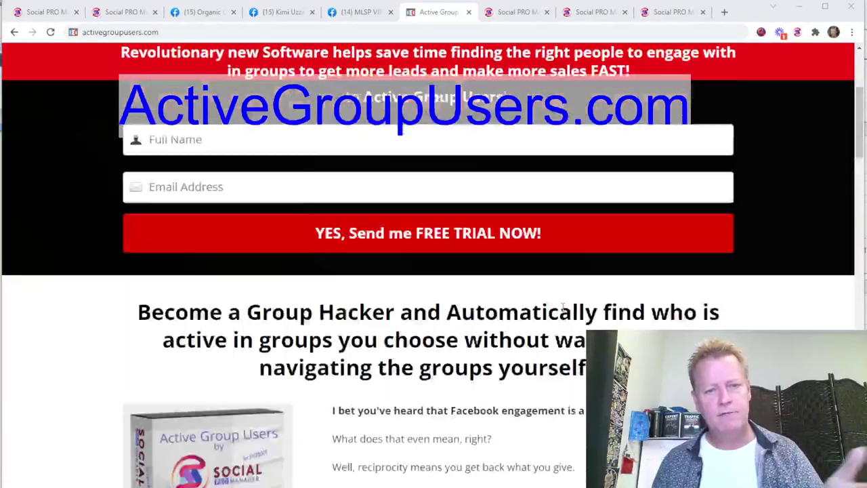